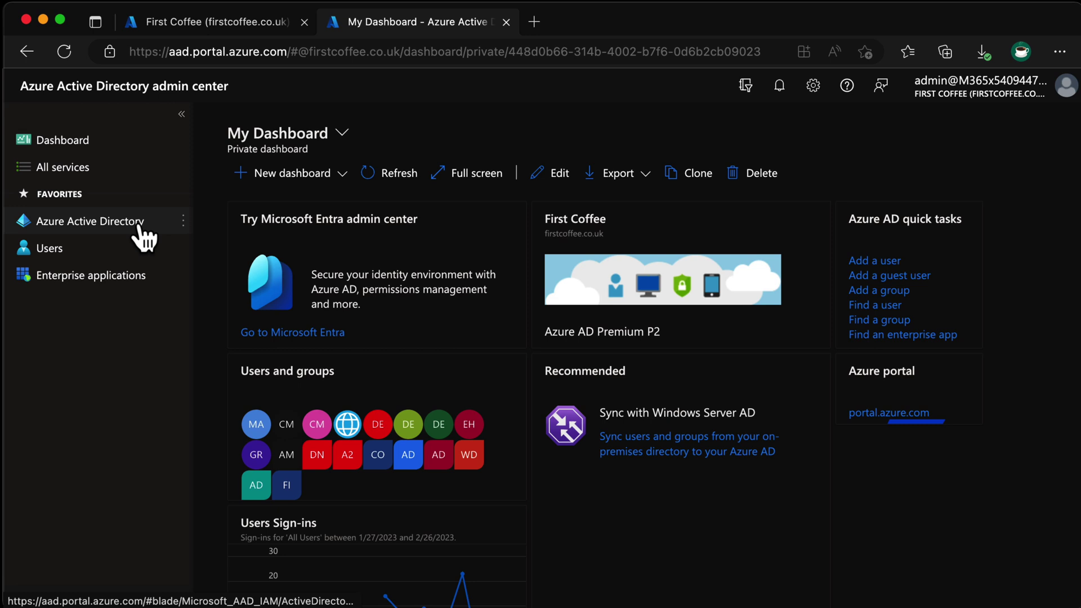
- Go to Azure Active Directory > Security > Conditional Access and start a new policy
left_click(141, 228)
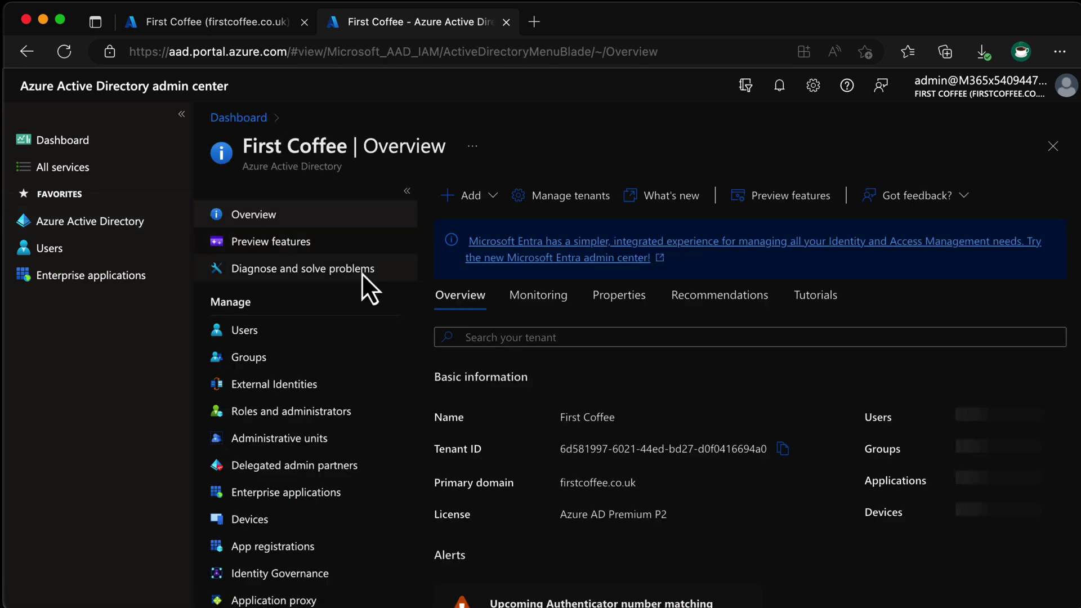
scroll(349, 396, "down", 5)
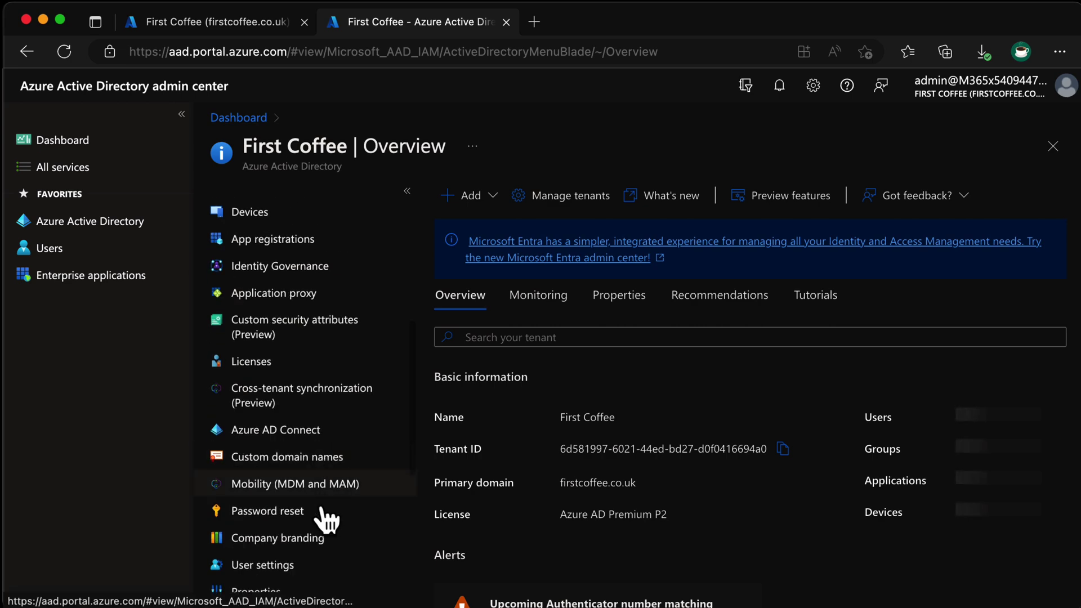
scroll(298, 585, "down", 3)
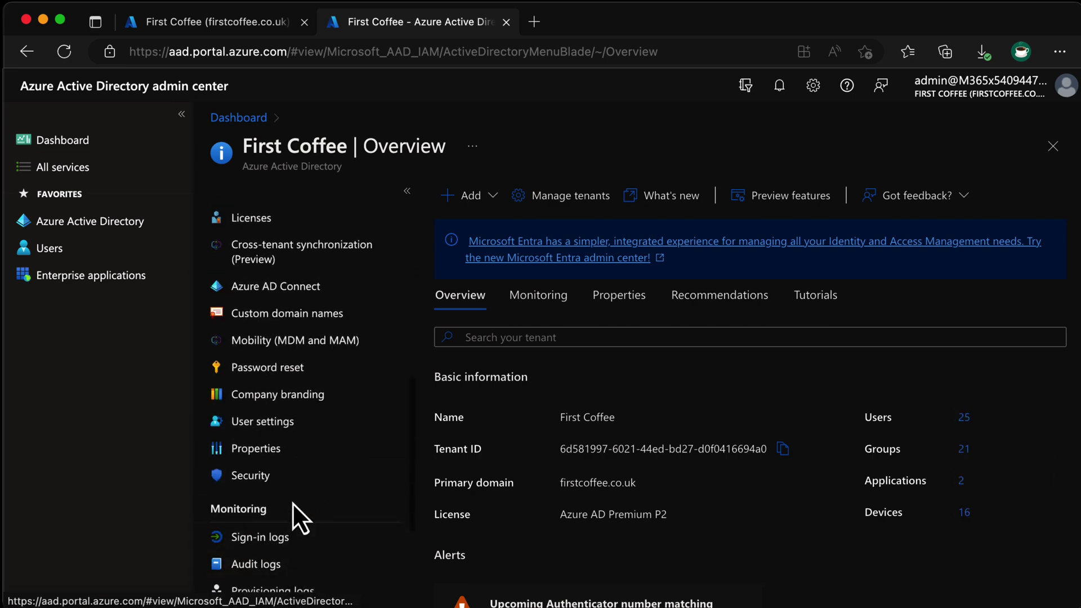
left_click(293, 479)
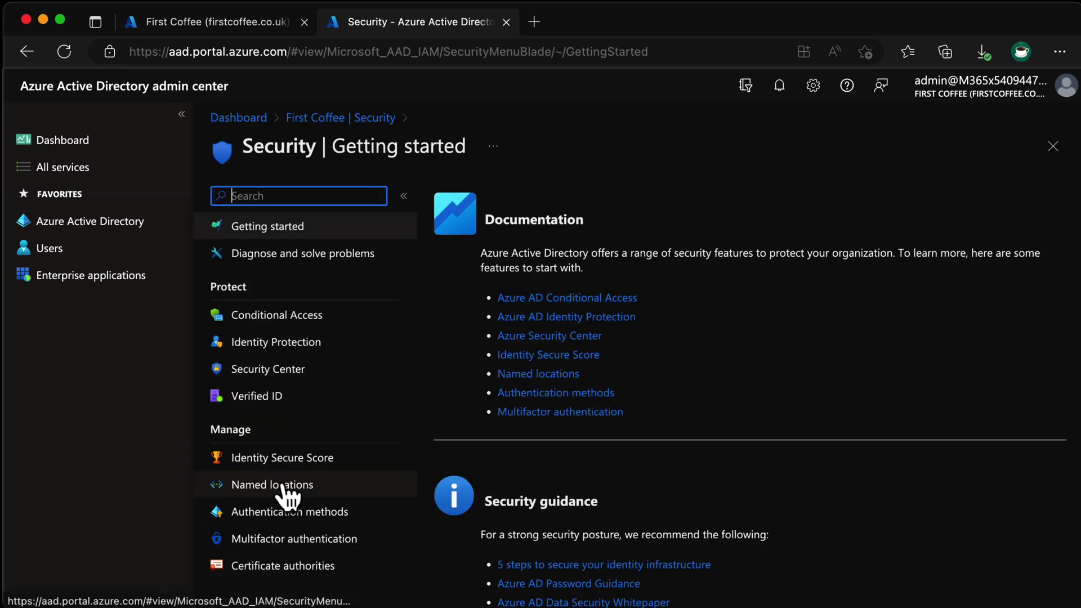
left_click(363, 331)
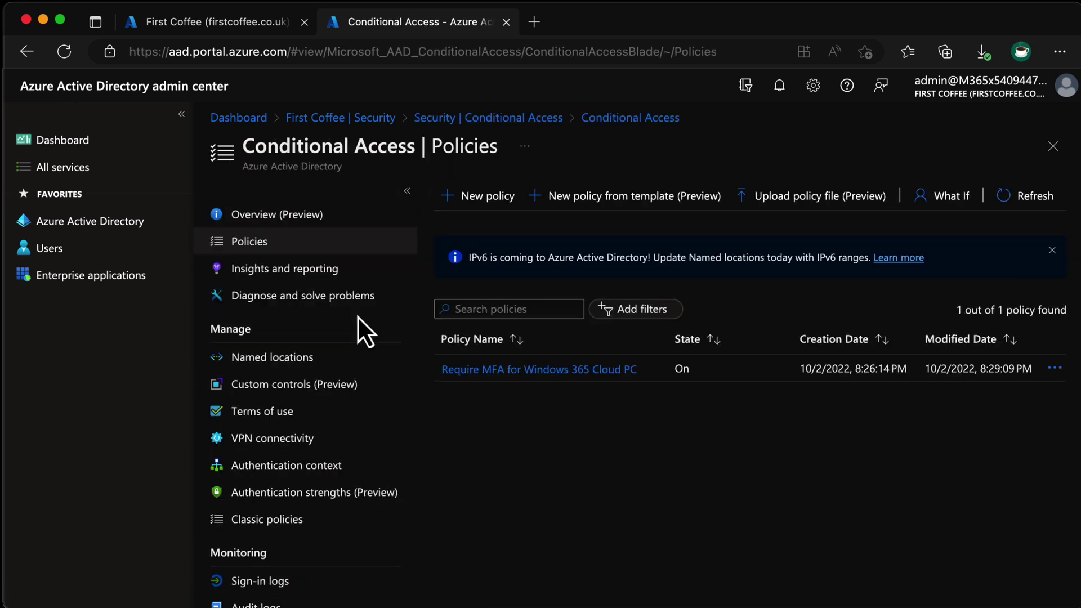
left_click(503, 198)
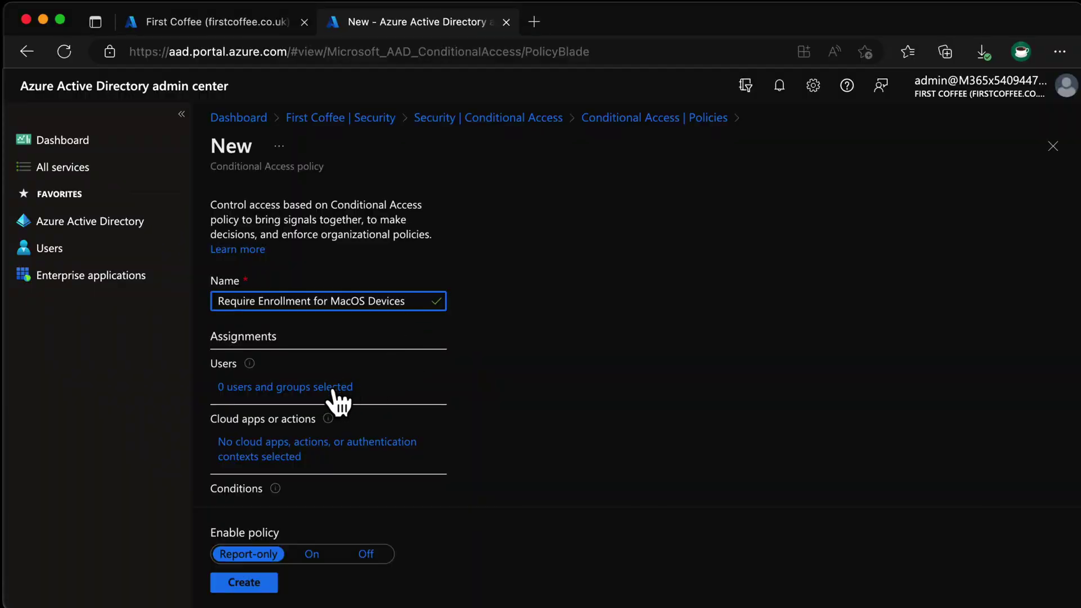
- Apply the policy to All users, excluding the administrator account found by searching 'admin'
left_click(335, 389)
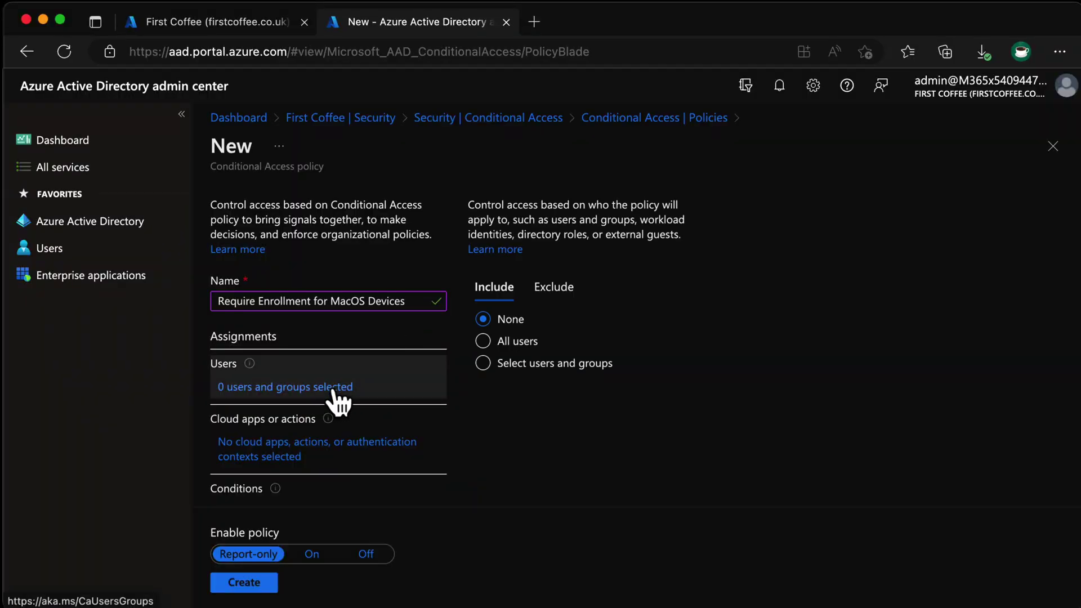
left_click(517, 341)
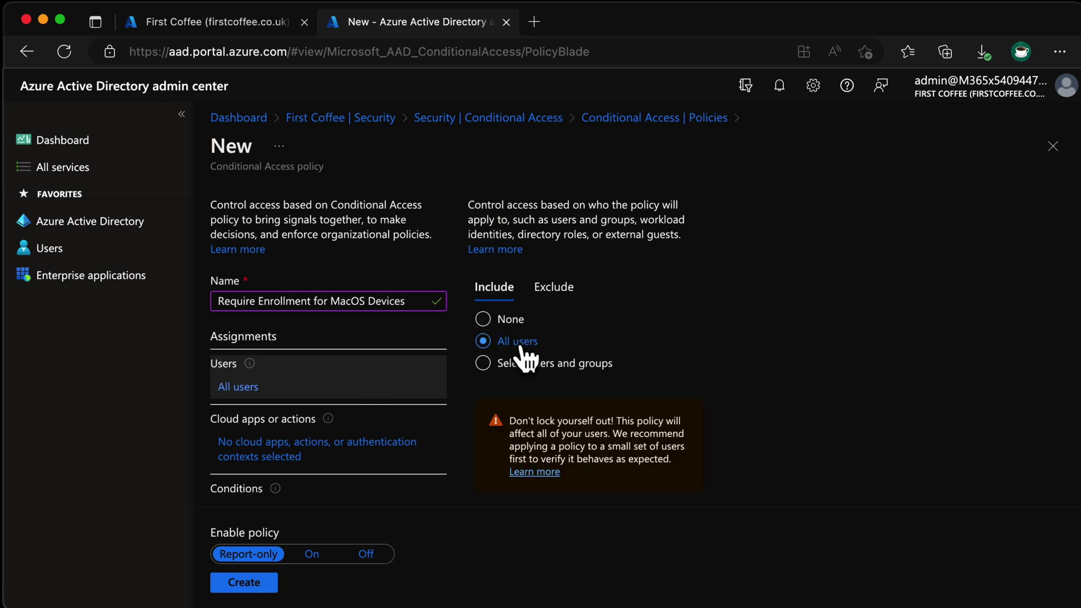
left_click(569, 287)
left_click(499, 416)
type("admin")
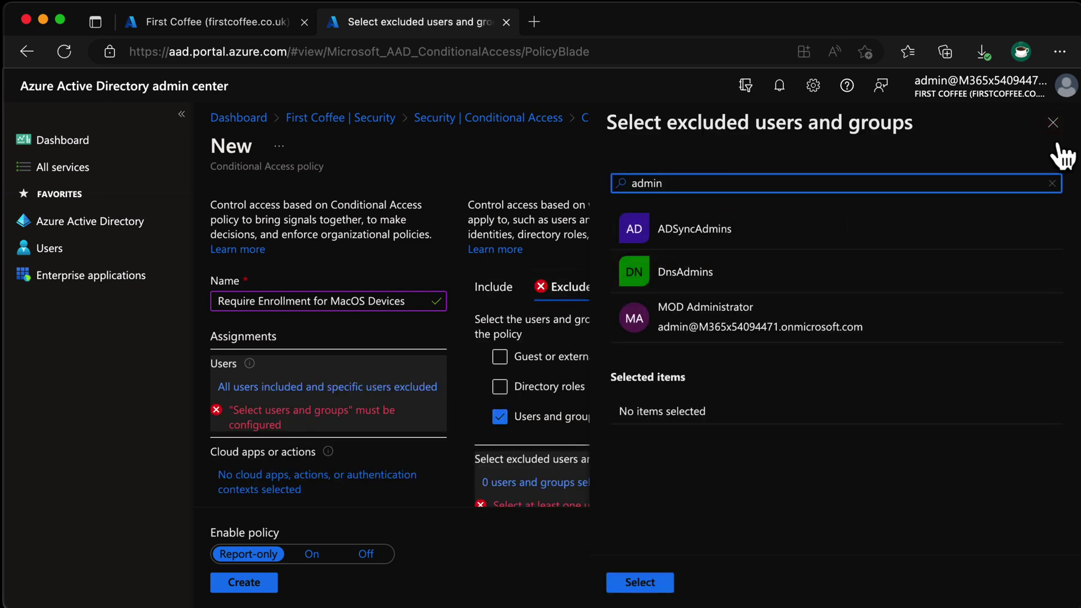
left_click(755, 316)
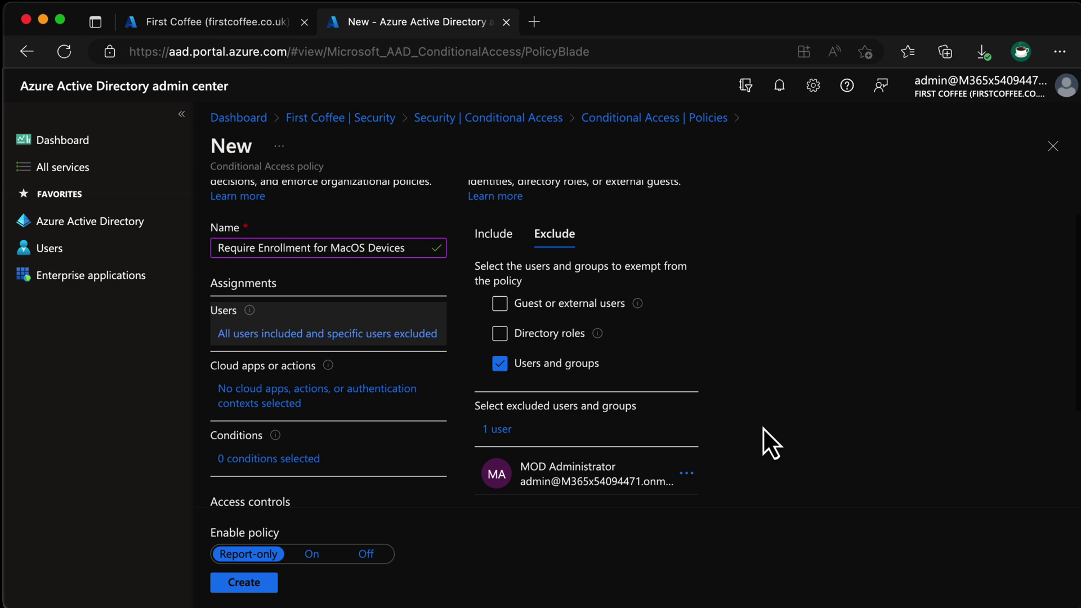
- Set the policy's cloud apps to All cloud apps
left_click(394, 397)
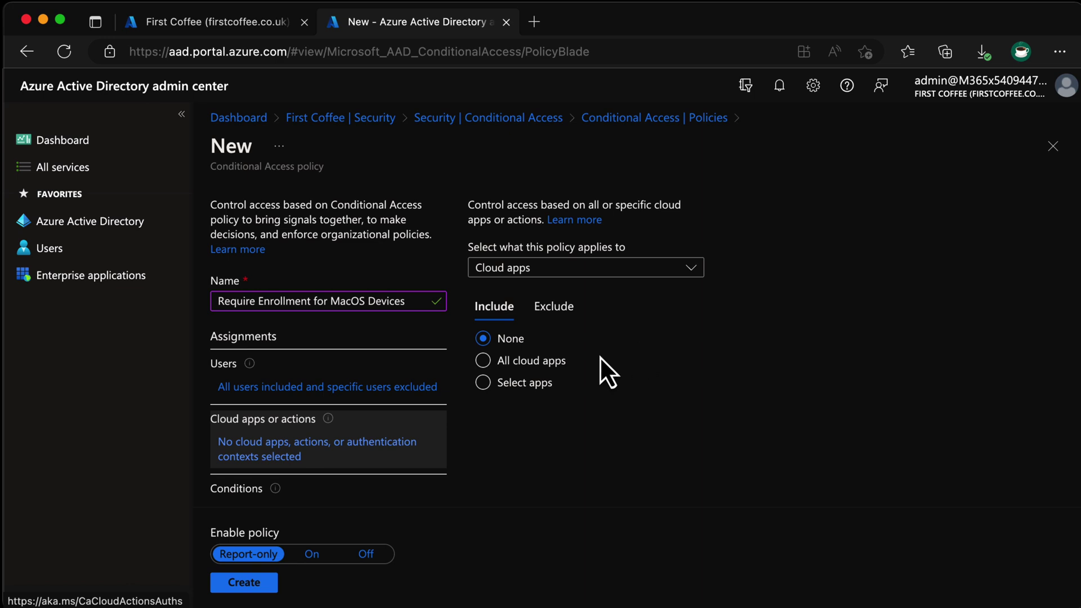
left_click(524, 367)
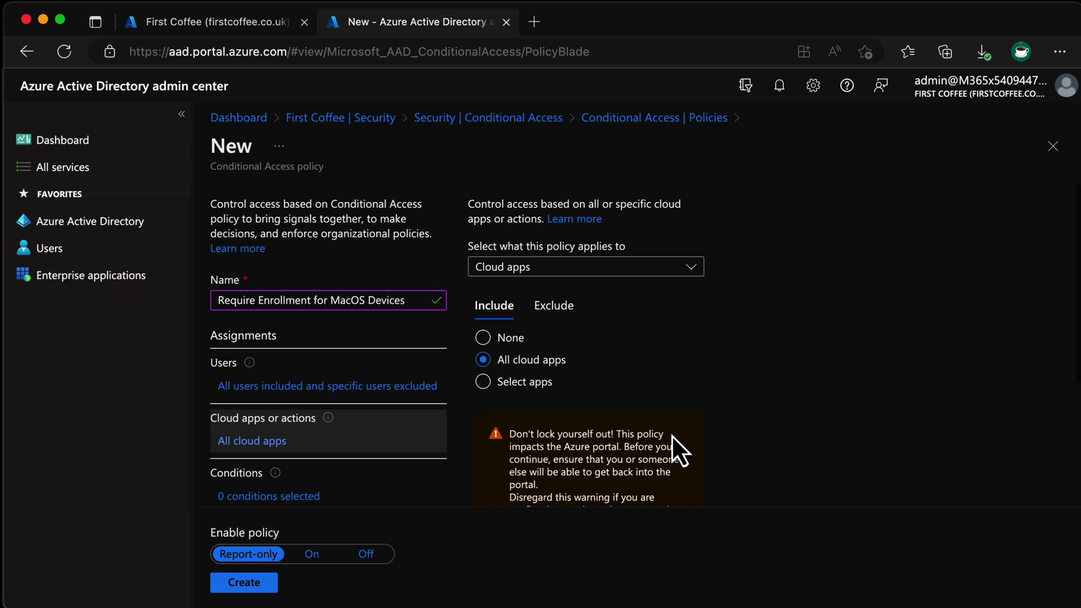
scroll(671, 434, "down", 1)
scroll(671, 426, "down", 1)
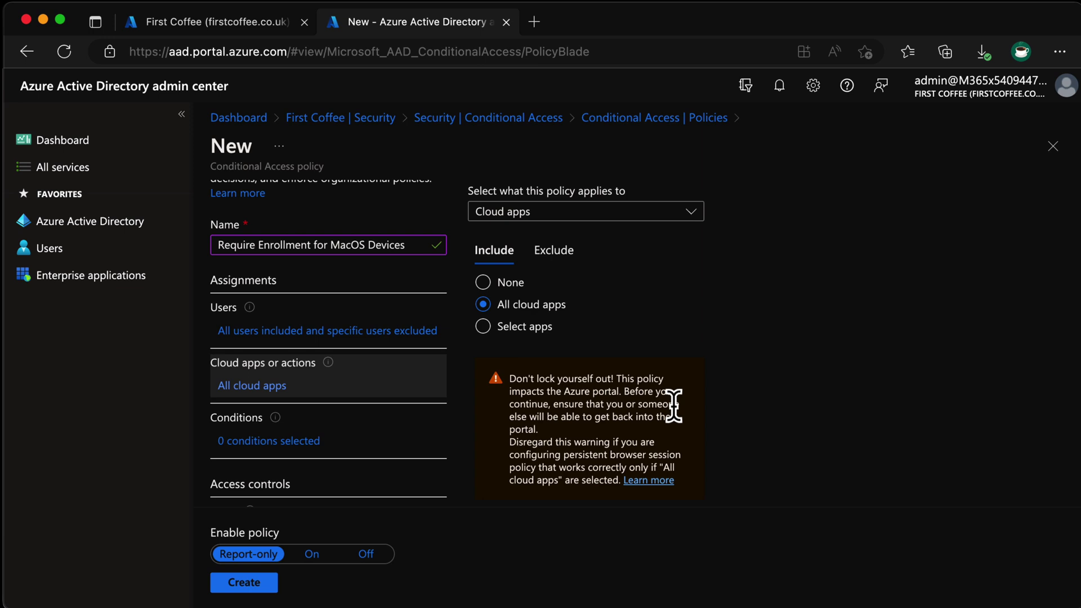
scroll(673, 404, "down", 2)
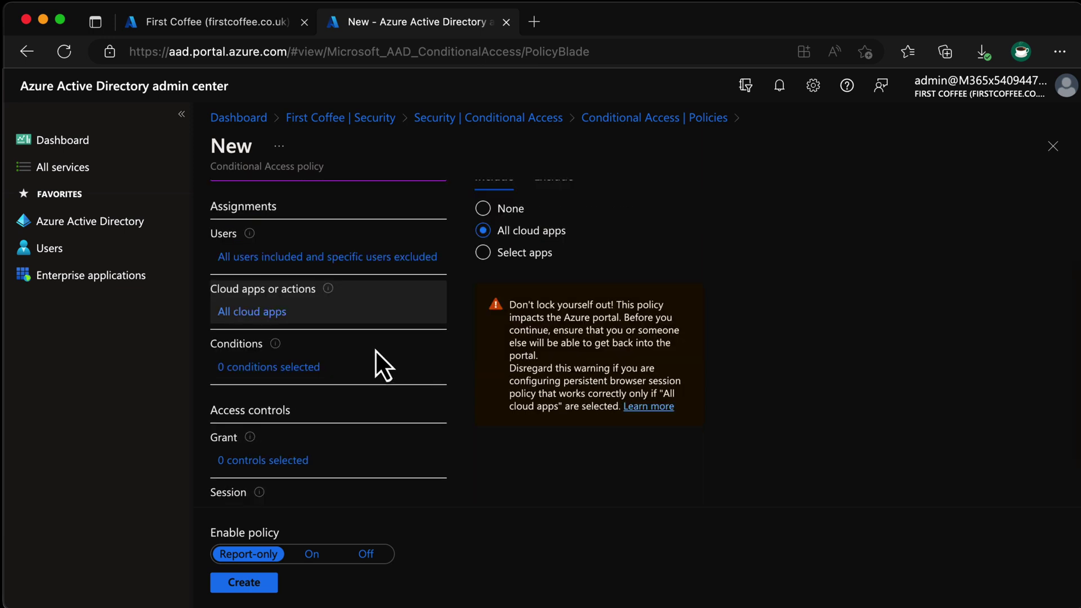
- Configure the Device platforms condition to include only macOS
left_click(312, 367)
scroll(312, 368, "up", 3)
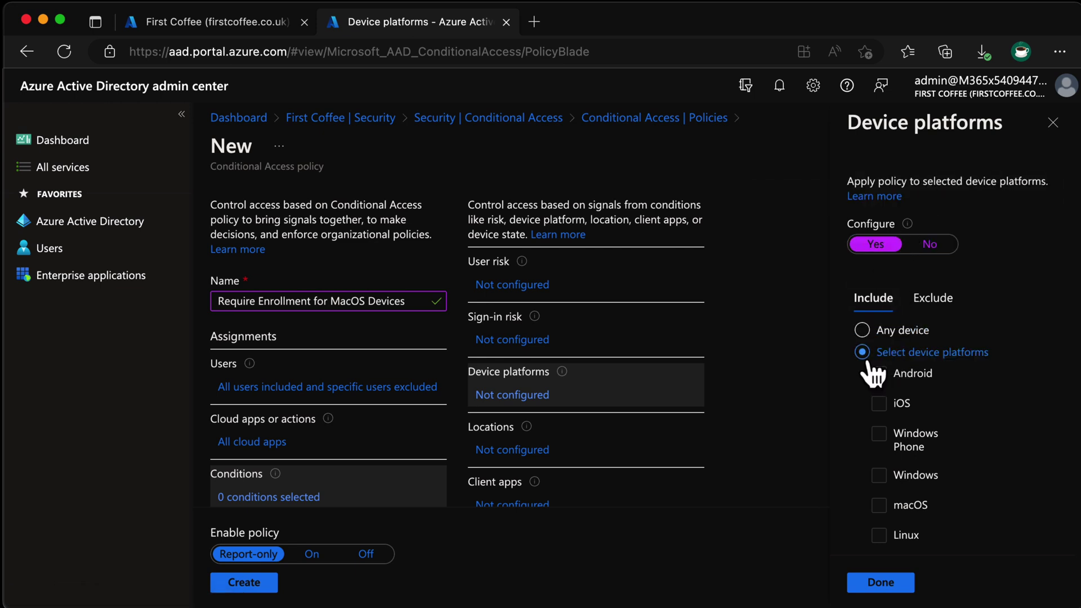
left_click(878, 505)
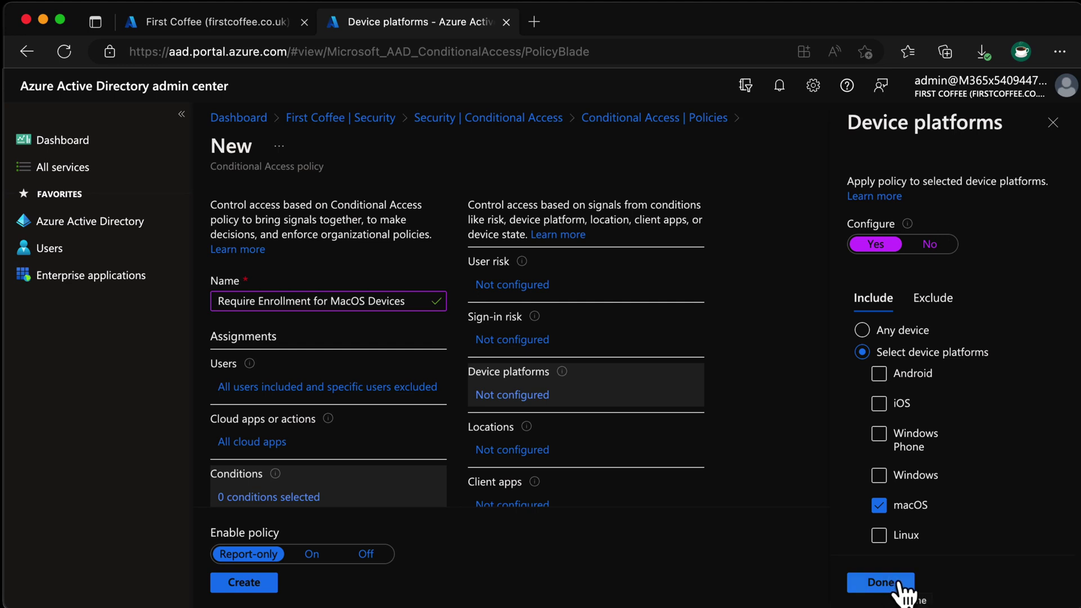
left_click(888, 588)
scroll(673, 345, "down", 2)
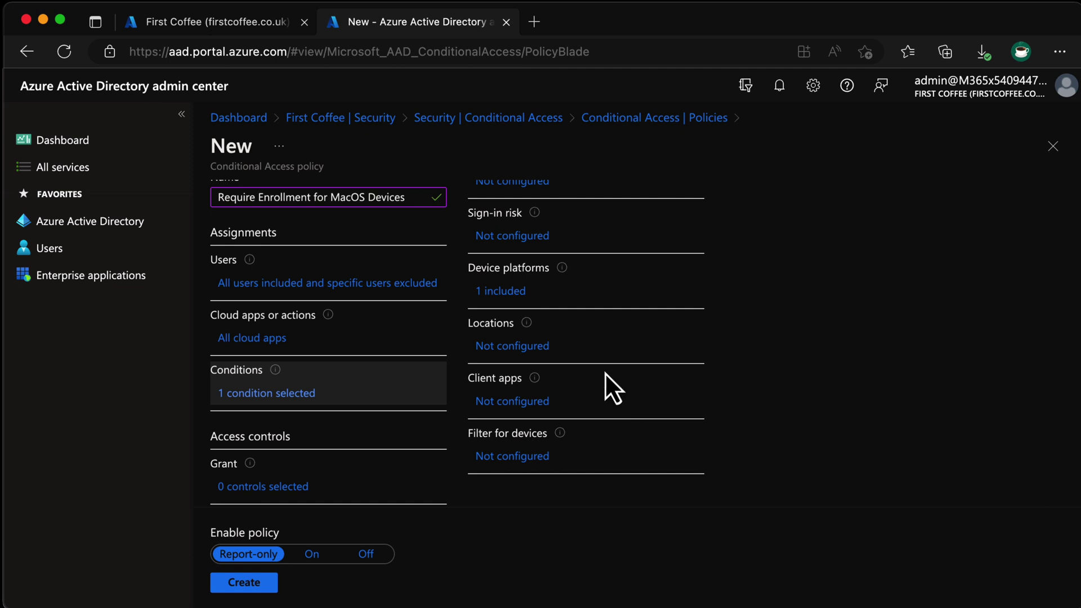
- Require devices marked as compliant instead of MFA, and set Enable policy to On
scroll(337, 417, "down", 3)
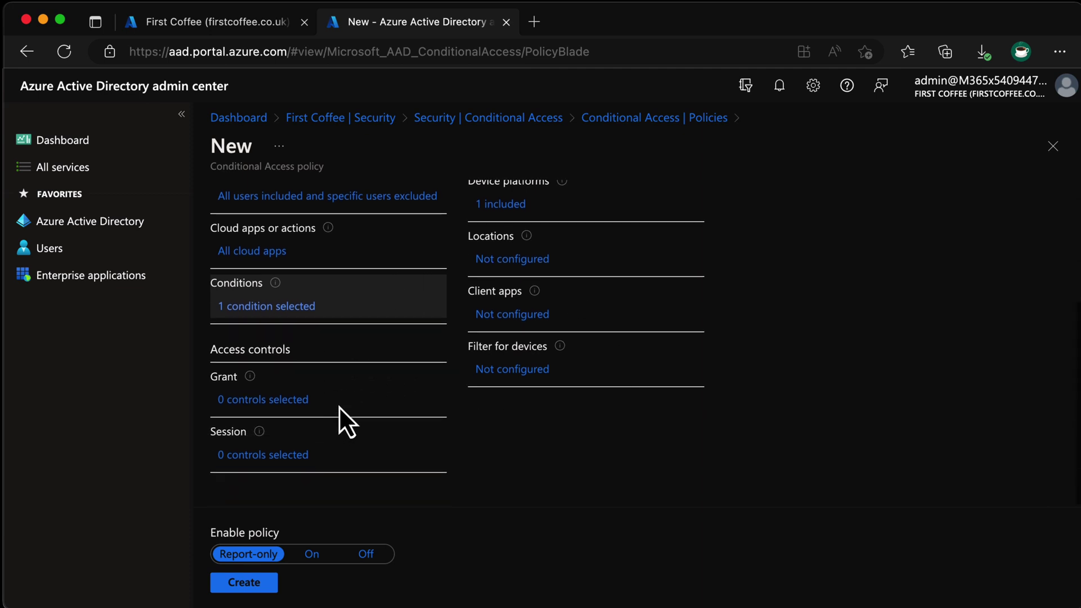
left_click(281, 402)
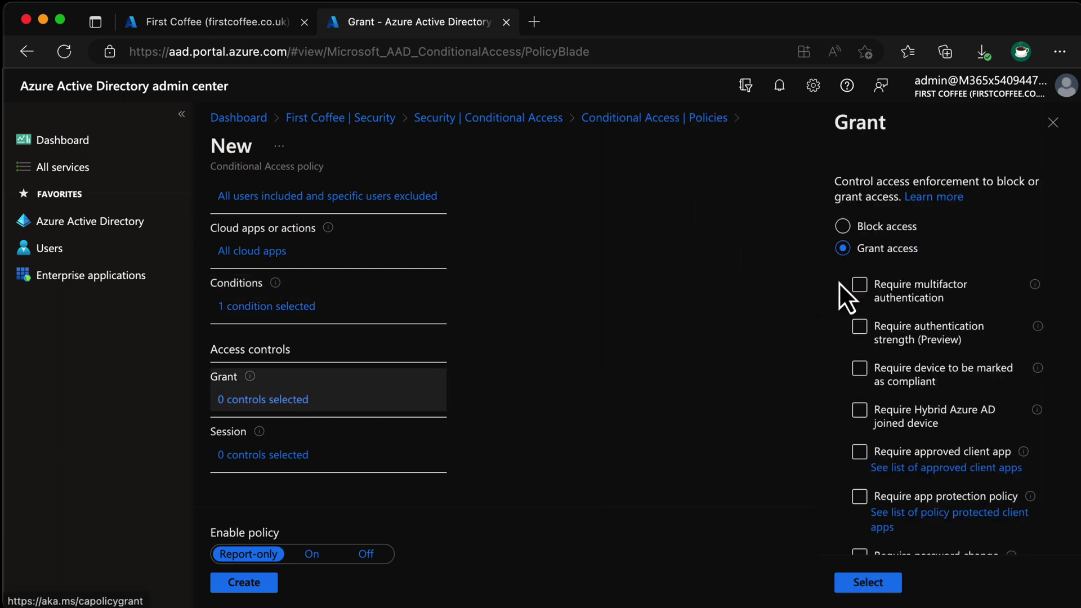
left_click(858, 372)
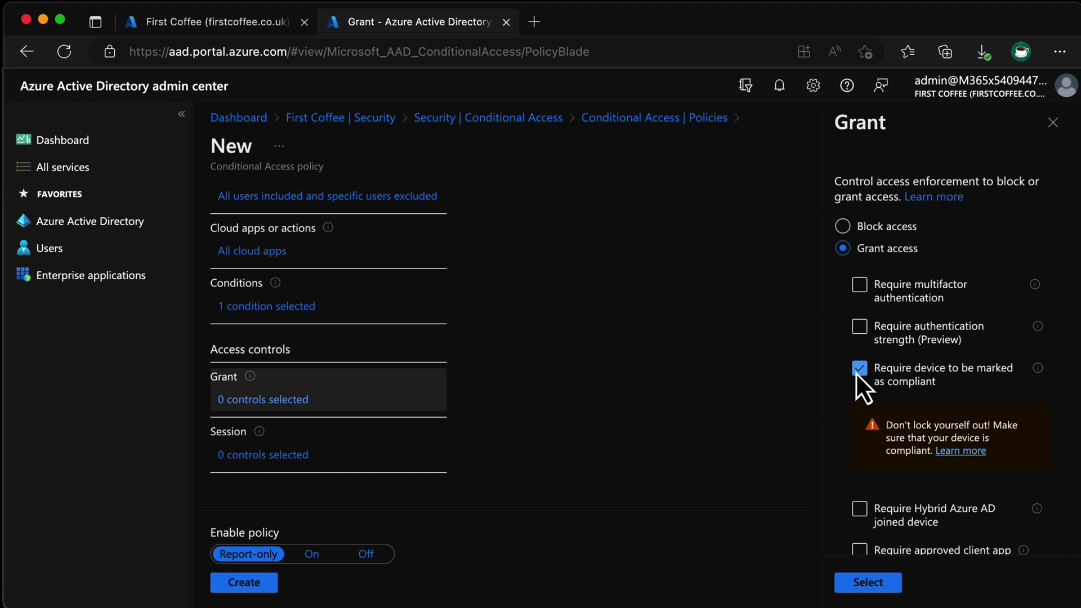
scroll(730, 430, "up", 2)
scroll(901, 437, "down", 1)
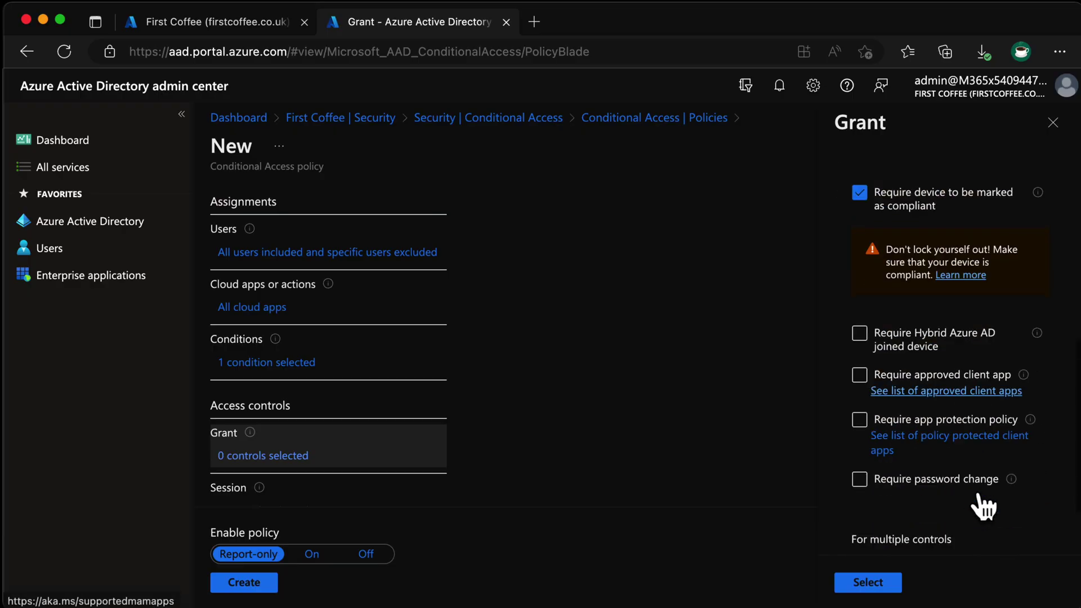
left_click(907, 518)
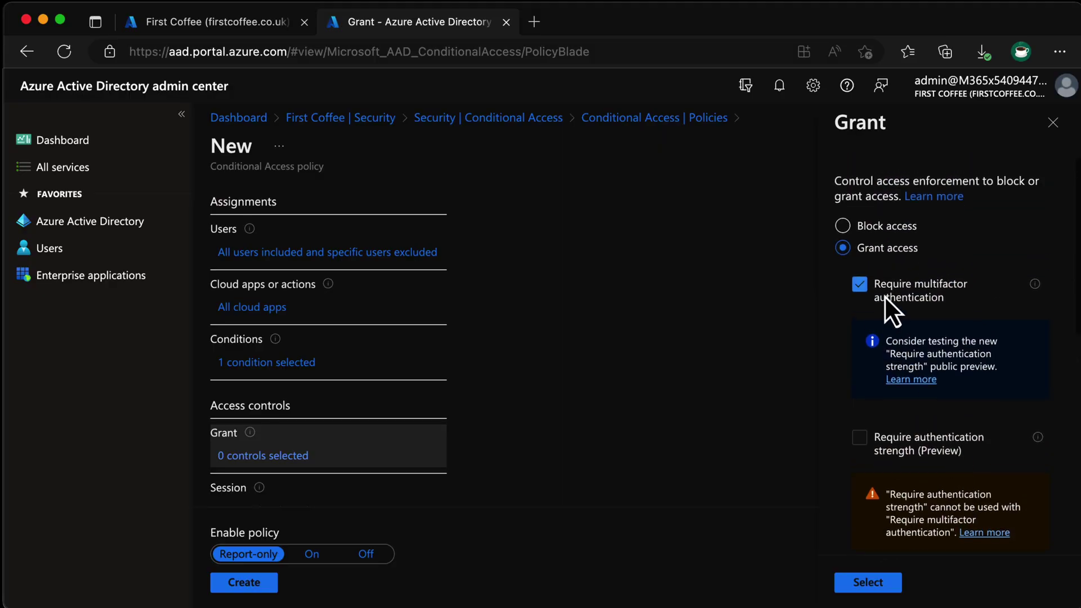
left_click(873, 298)
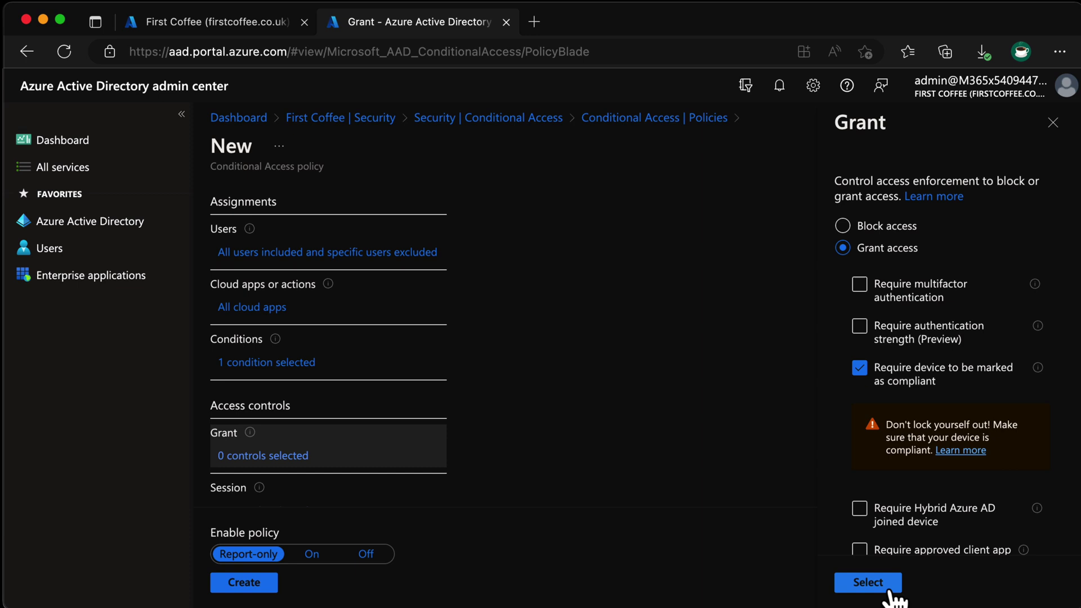
left_click(867, 582)
left_click(314, 449)
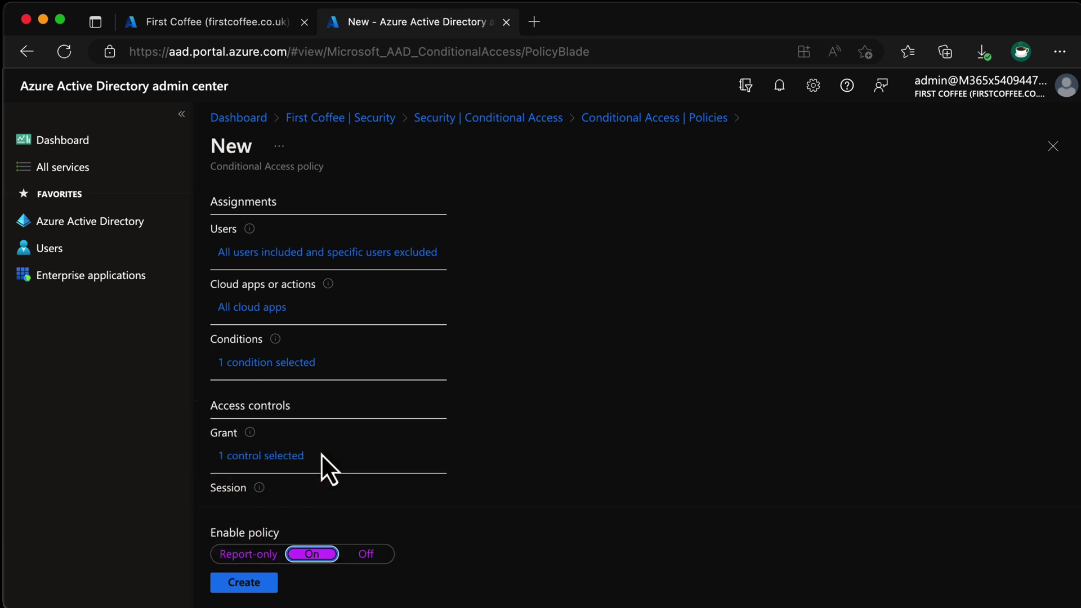
- Create the Require Enrollment for MacOS Devices policy with enforcement On
scroll(608, 477, "down", 2)
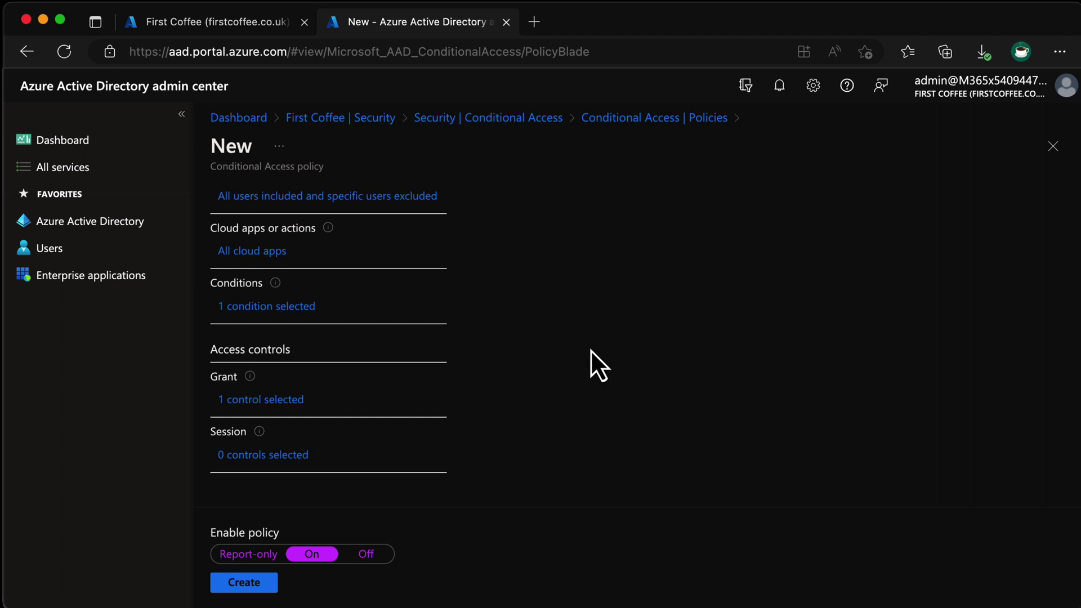
left_click(260, 584)
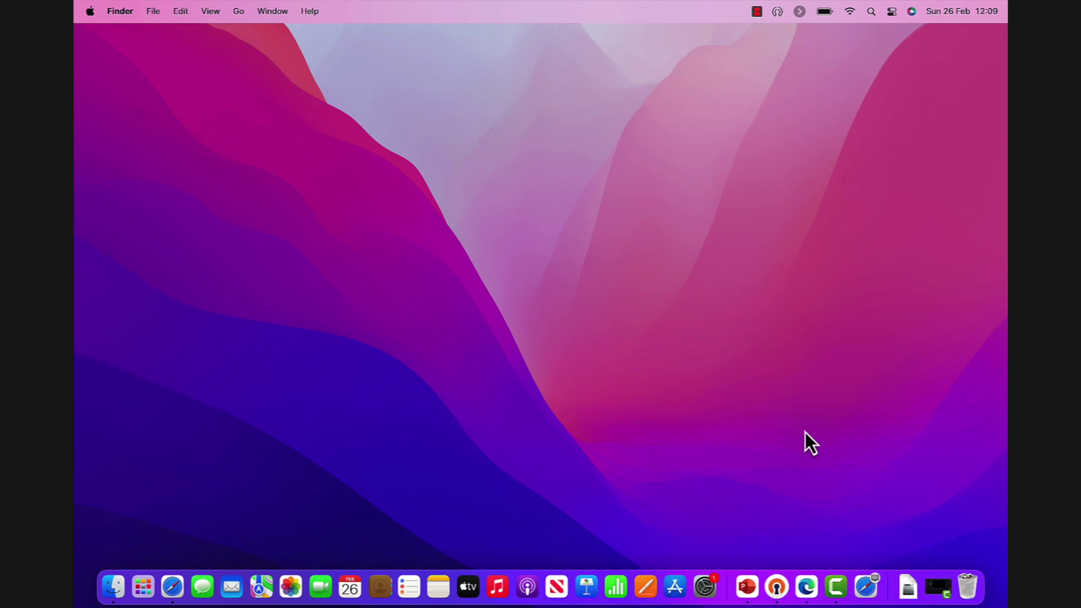
- Open the Office website in Safari and sign in with the work account e-mail
left_click(179, 583)
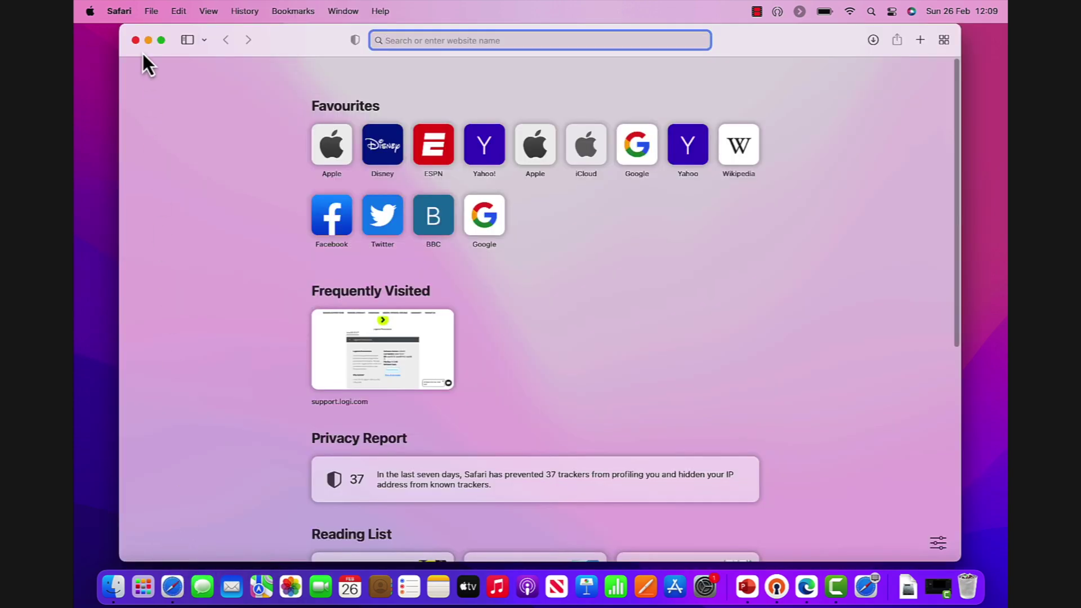
type("office")
key("Return")
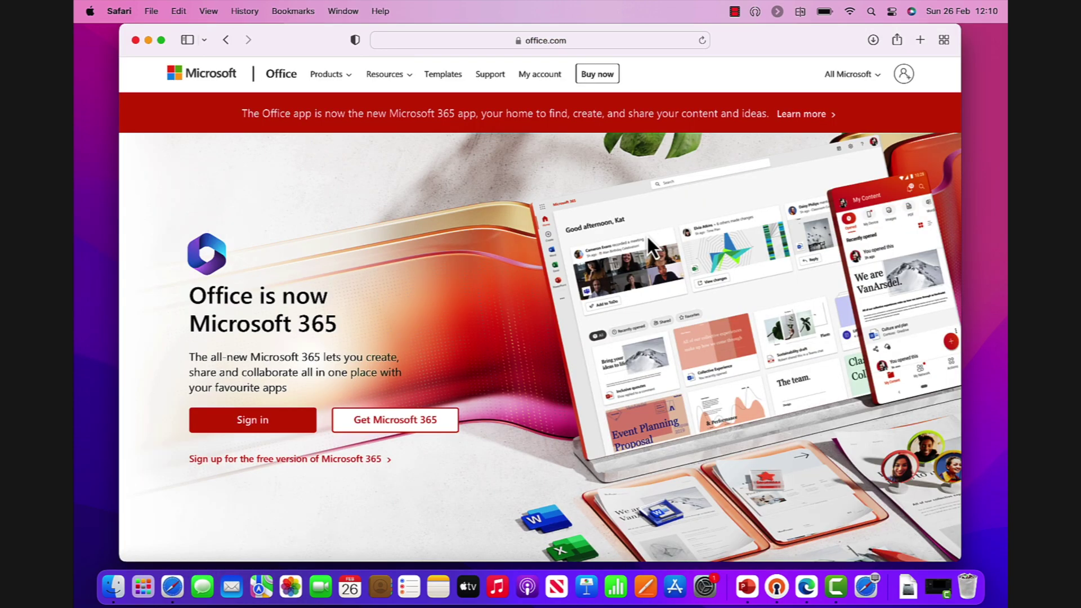
left_click(291, 416)
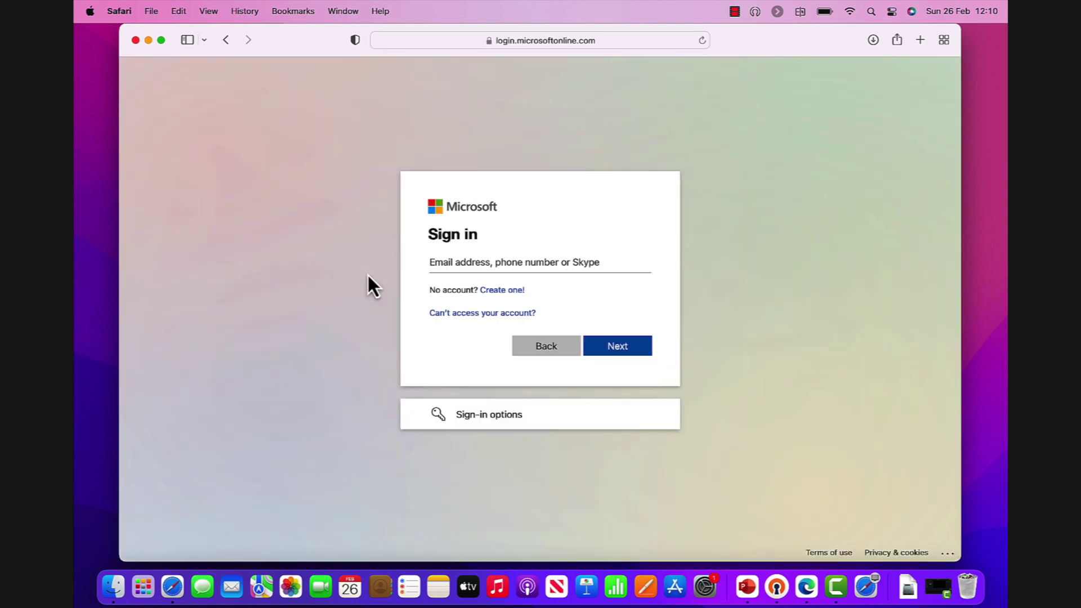
left_click(470, 265)
key("Return")
key("Return")
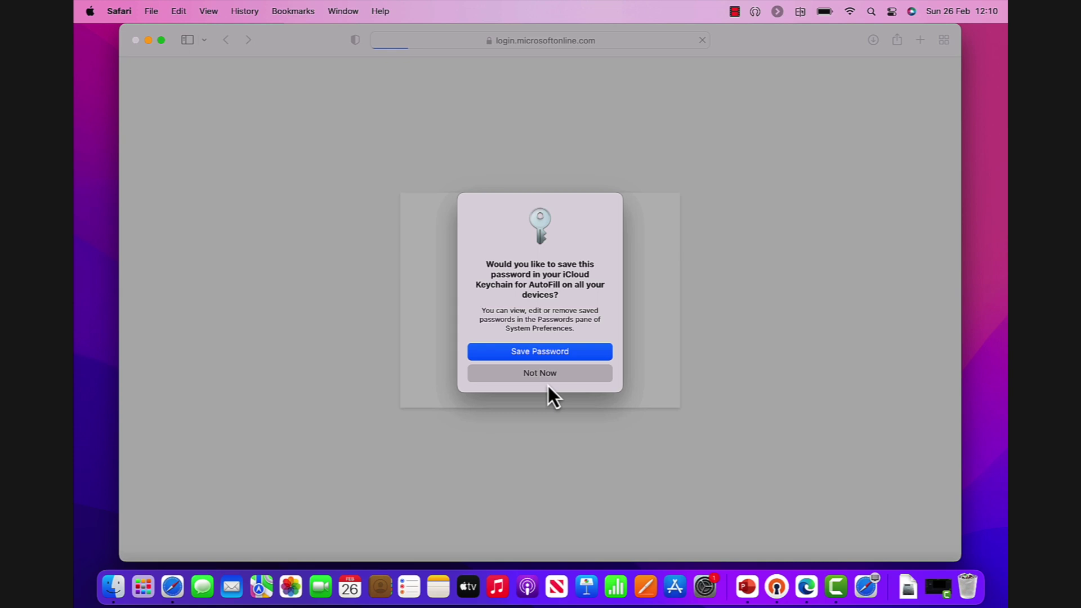
left_click(553, 374)
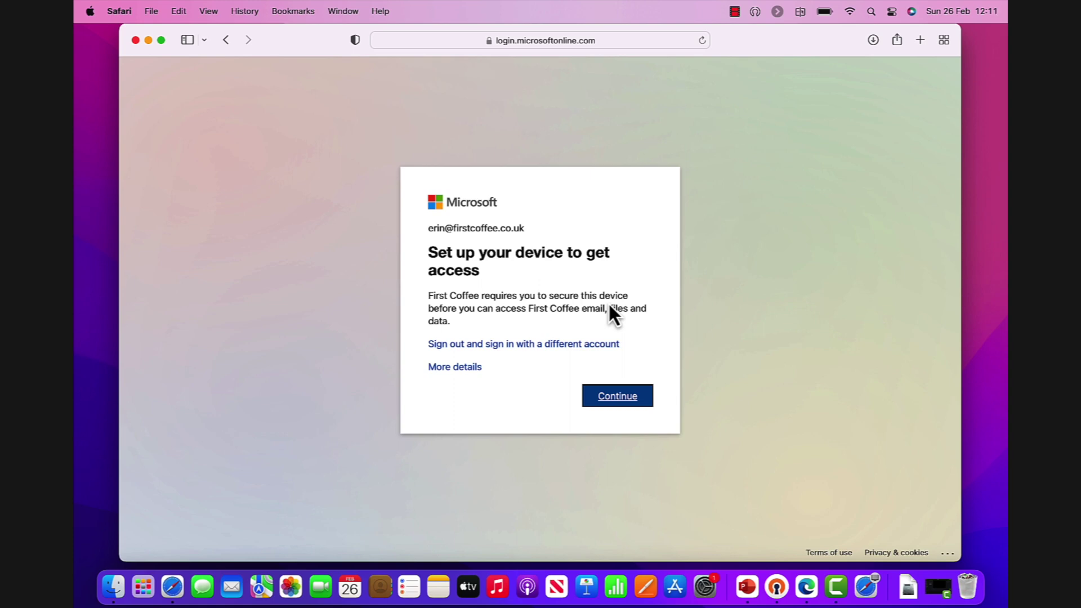
- Show the access block's troubleshooting details, citing error 530003 and the unregistered device state
left_click(459, 368)
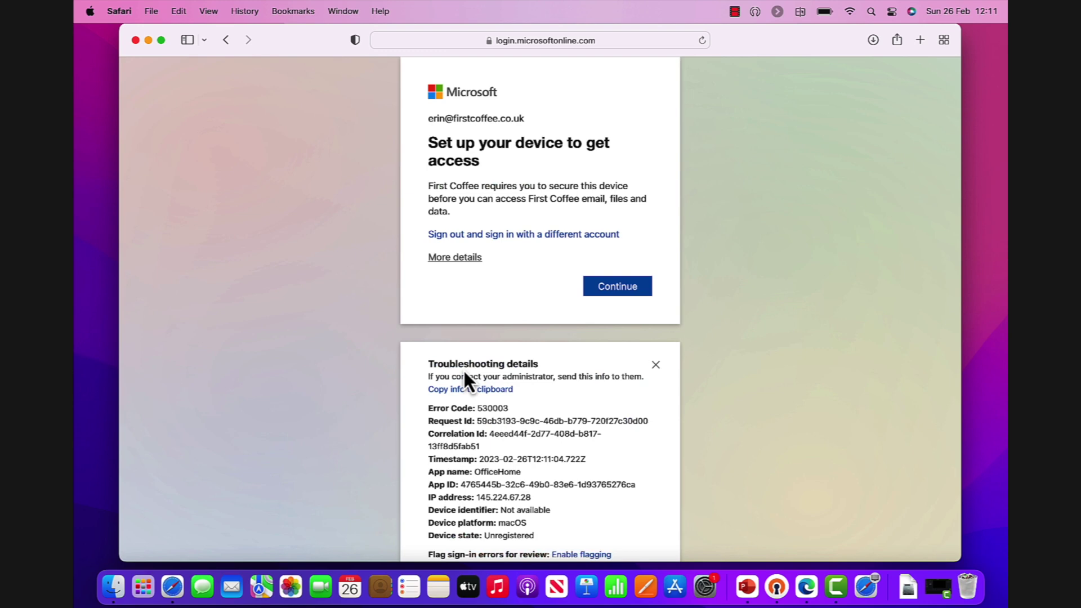
scroll(561, 429, "down", 3)
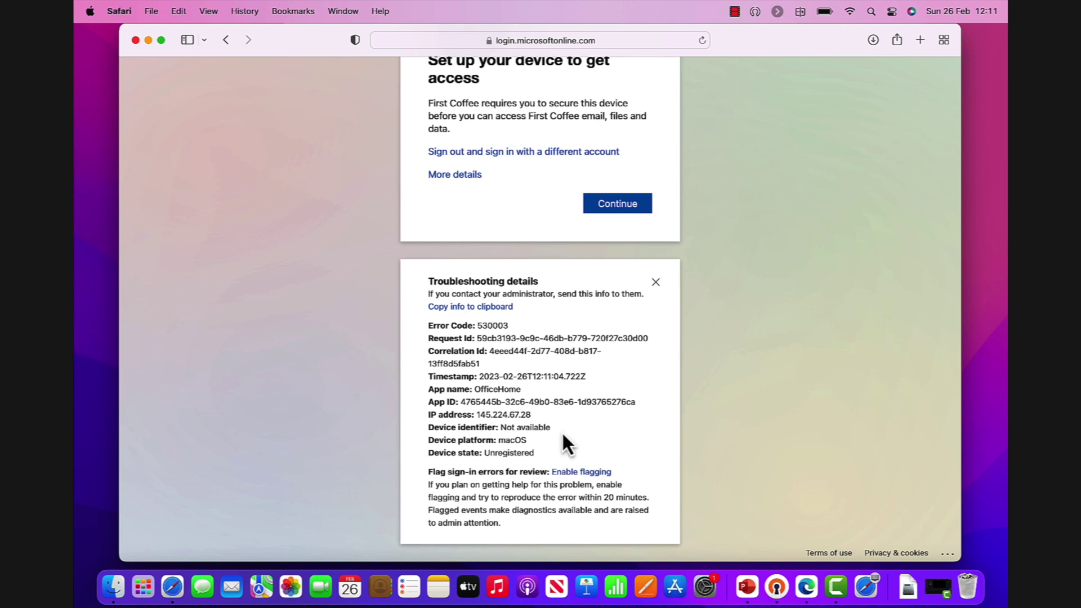
scroll(562, 435, "up", 3)
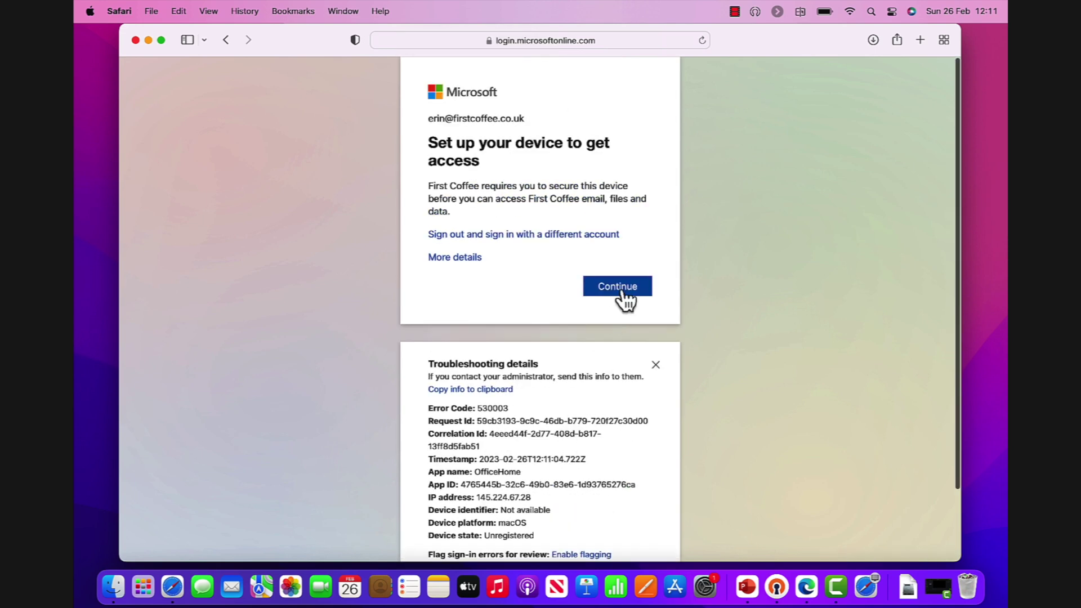
- Continue to device setup and allow downloading CompanyPortal-Installer.pkg from portal.manage.microsoft.com
left_click(622, 293)
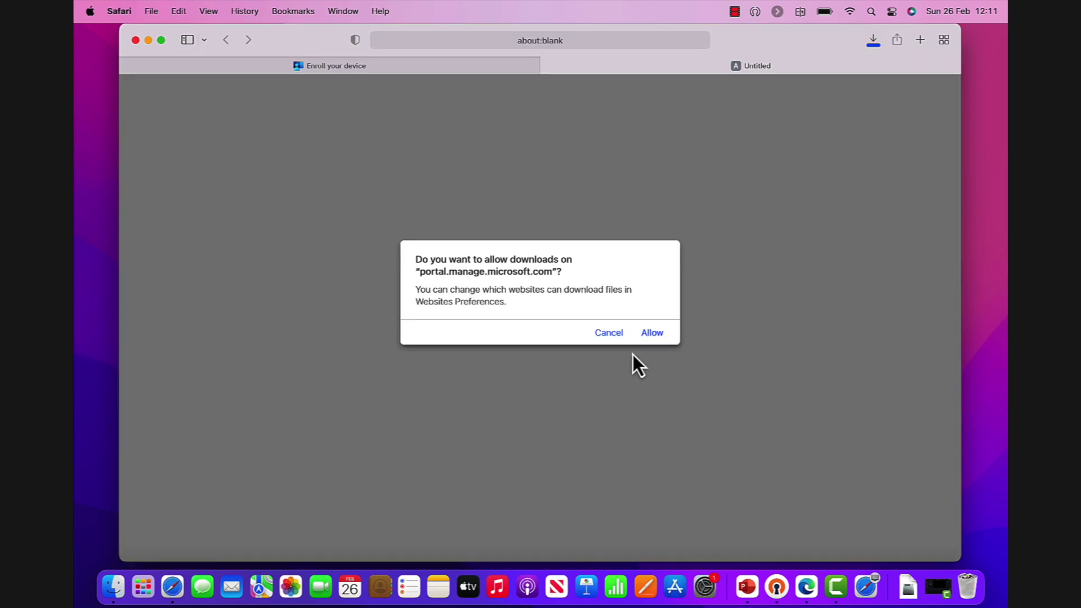
left_click(659, 334)
left_click(908, 586)
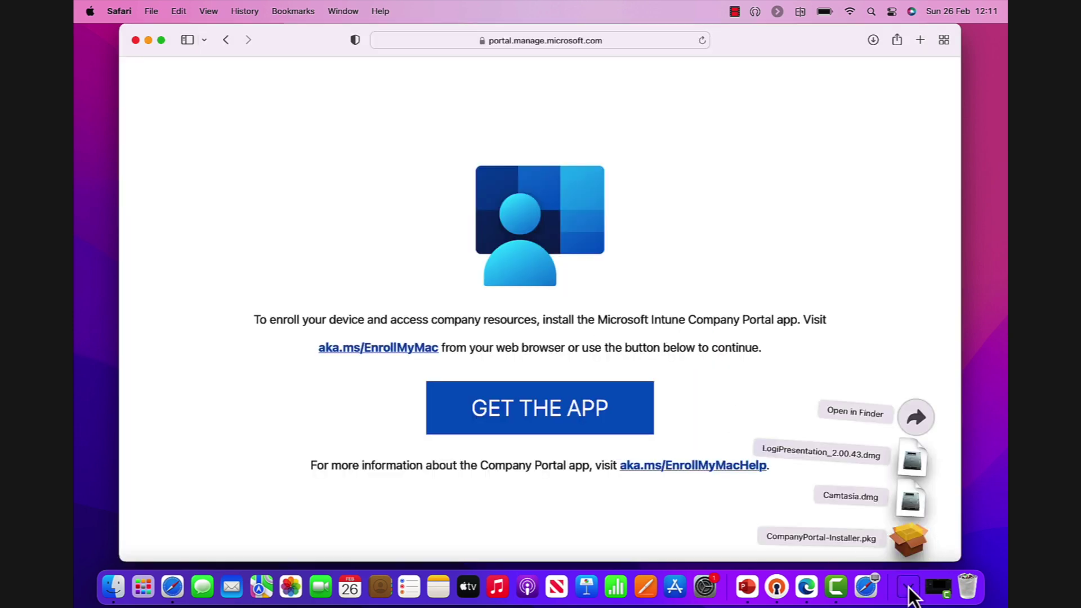
- Install Company Portal from CompanyPortal-Installer.pkg with the admin password, then move the package to the Bin
left_click(908, 539)
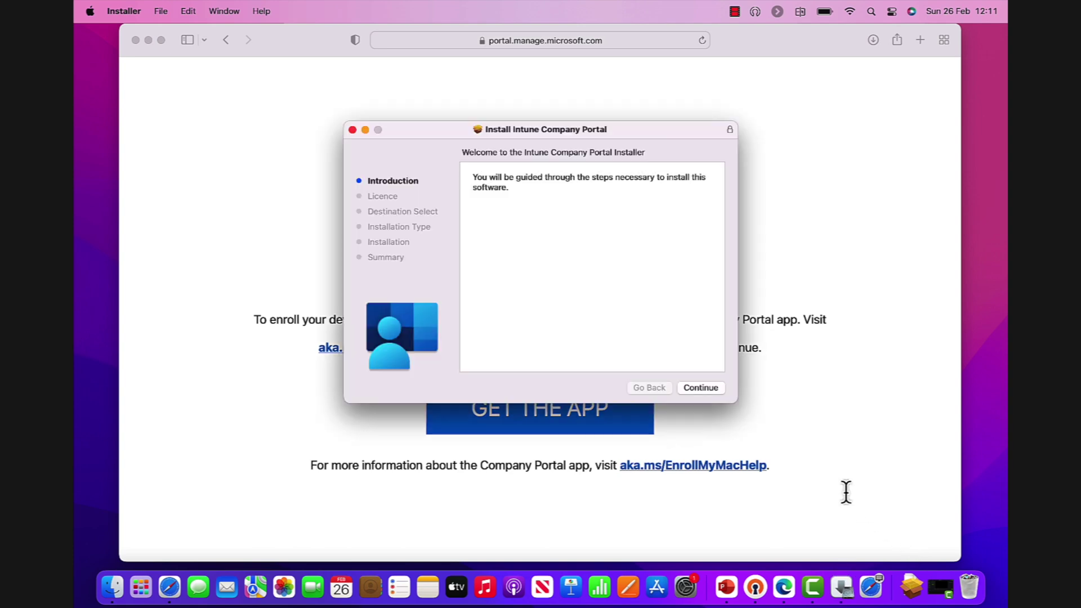
left_click(703, 387)
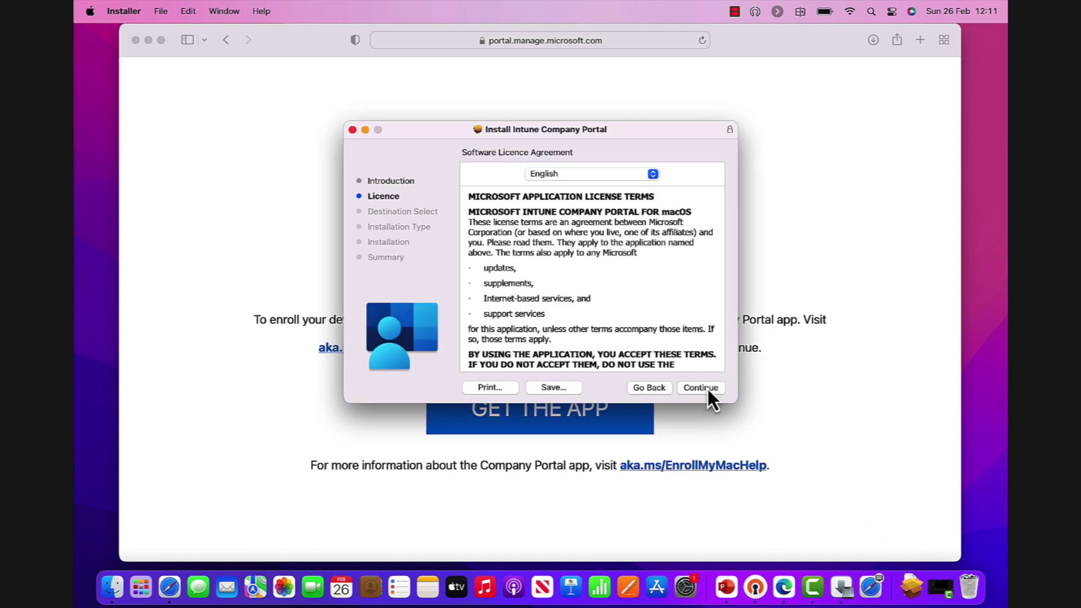
left_click(708, 389)
left_click(668, 300)
left_click(701, 388)
left_click(708, 389)
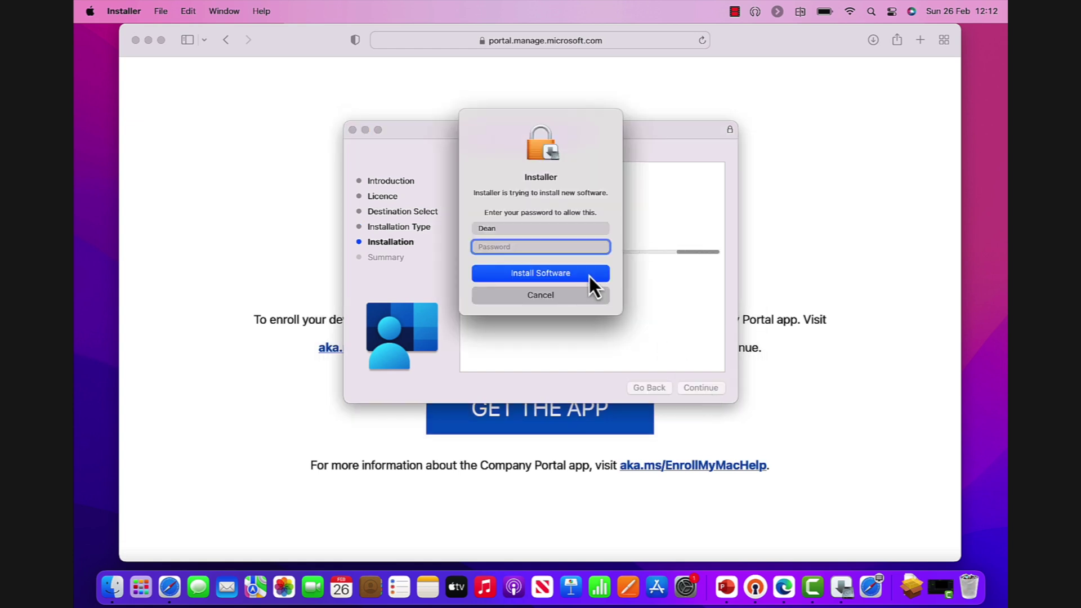
type("********")
key("Return")
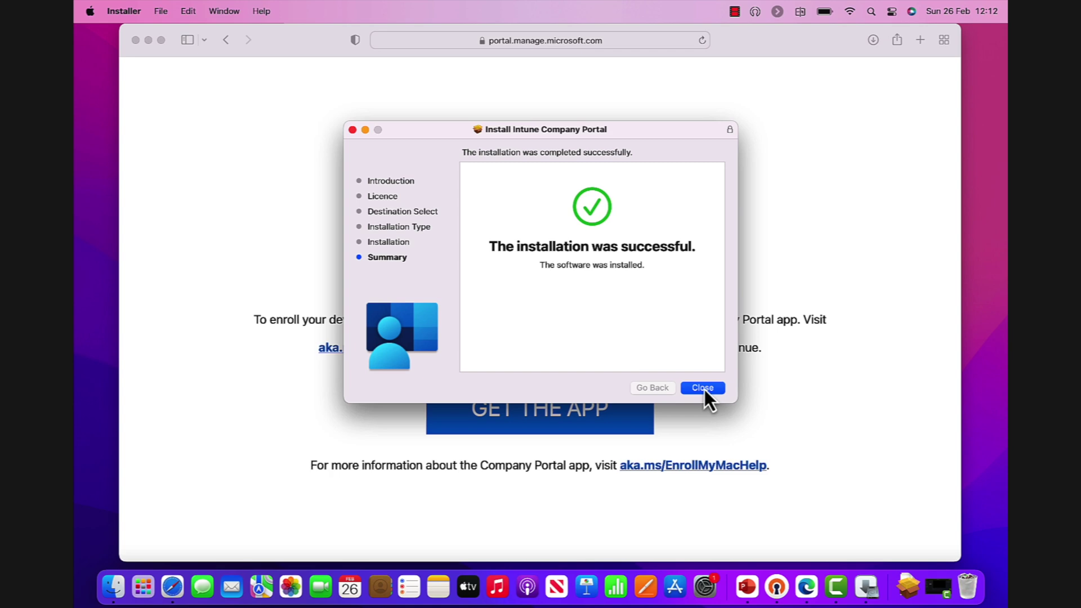
left_click(704, 389)
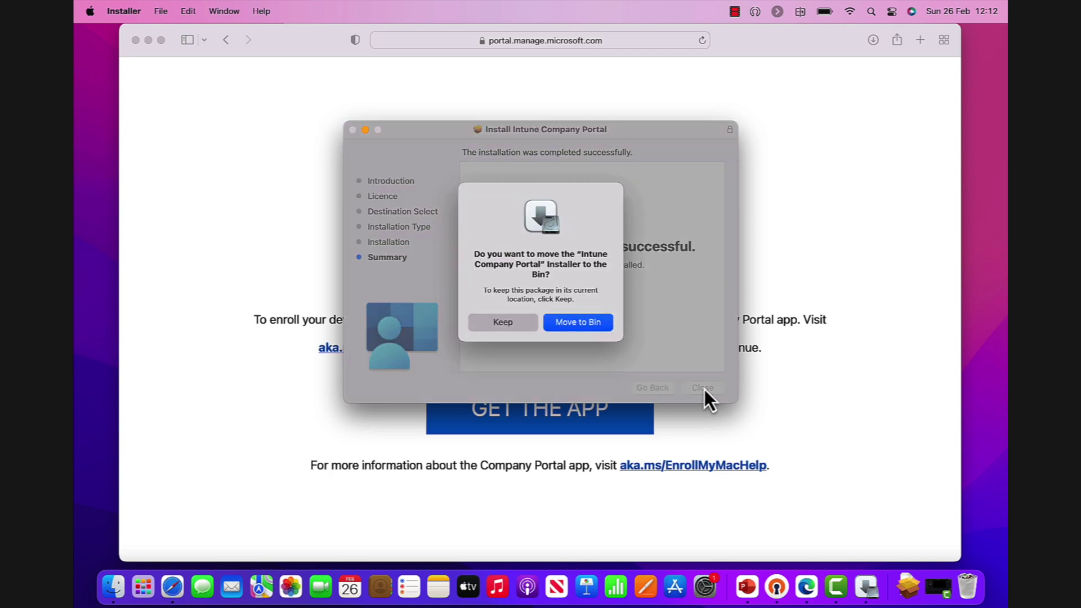
left_click(599, 322)
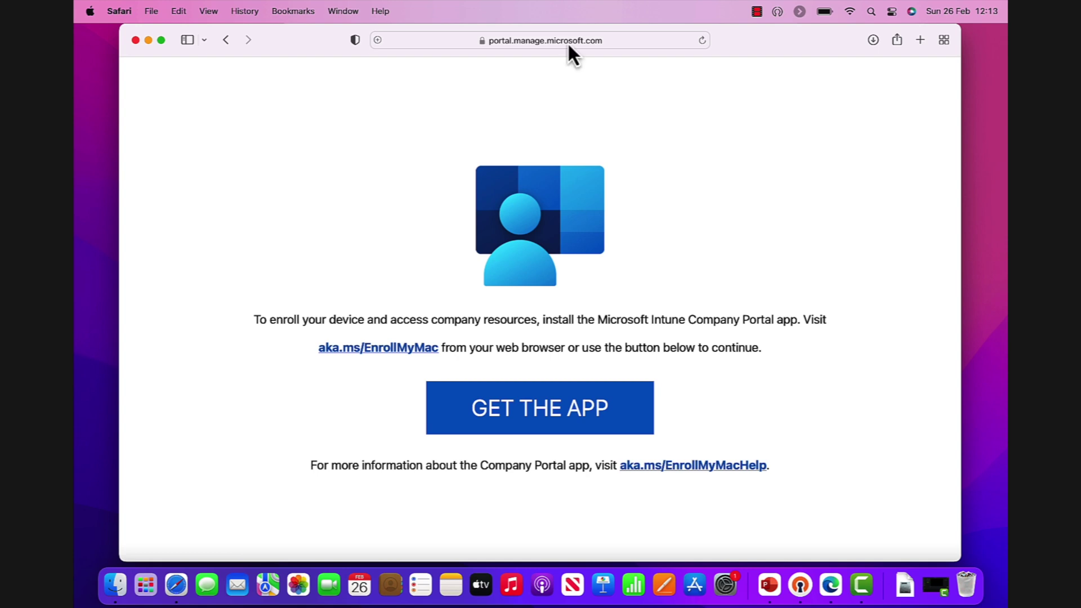
- Launch Company Portal from Spotlight and sign in with the work e-mail and password
key("super+space")
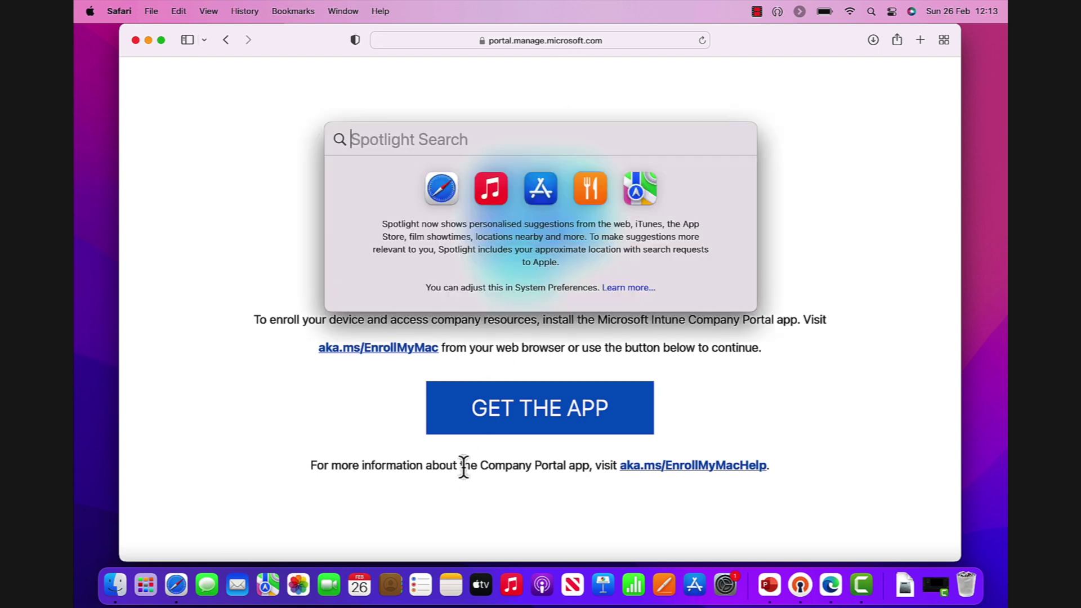
type("company")
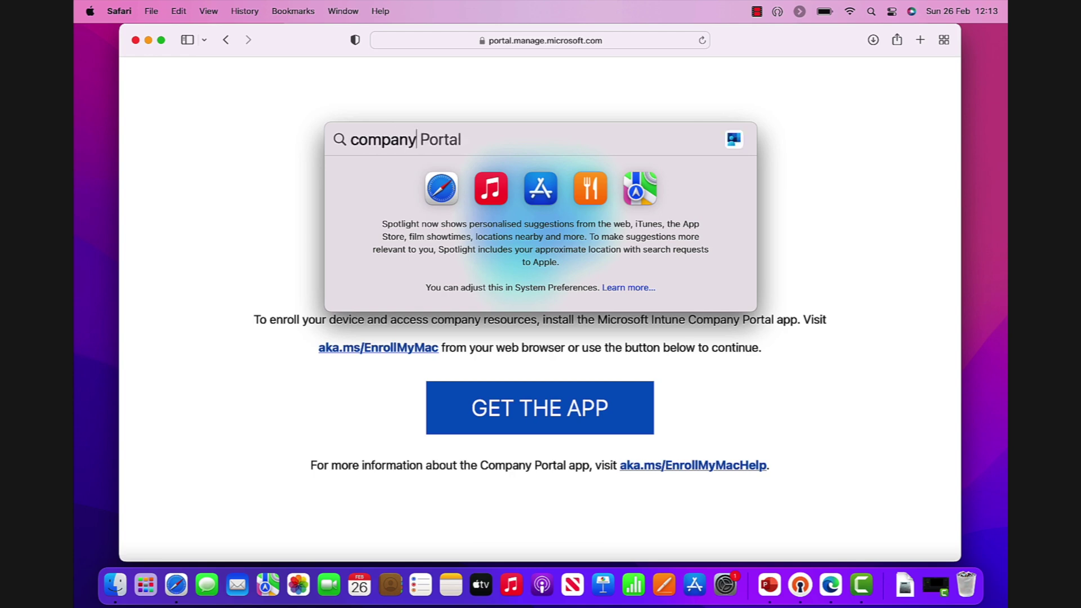
key("Return")
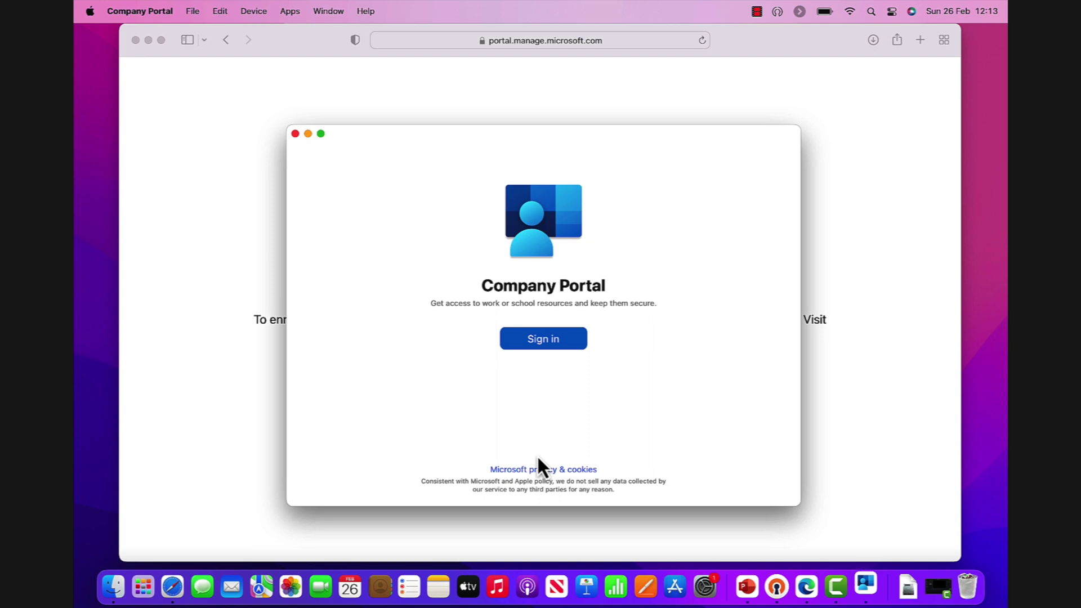
key("Return")
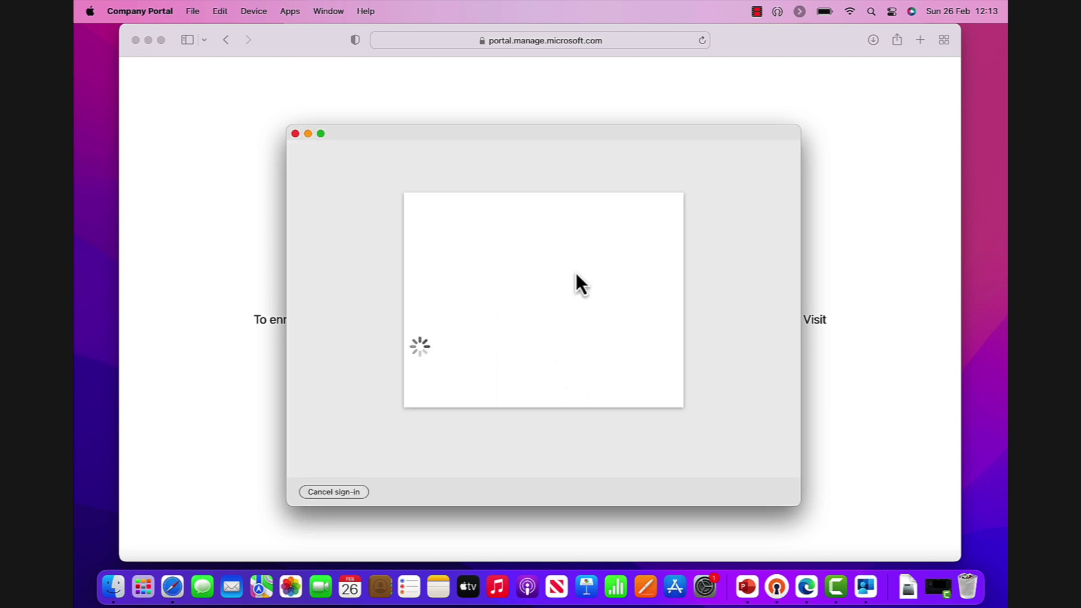
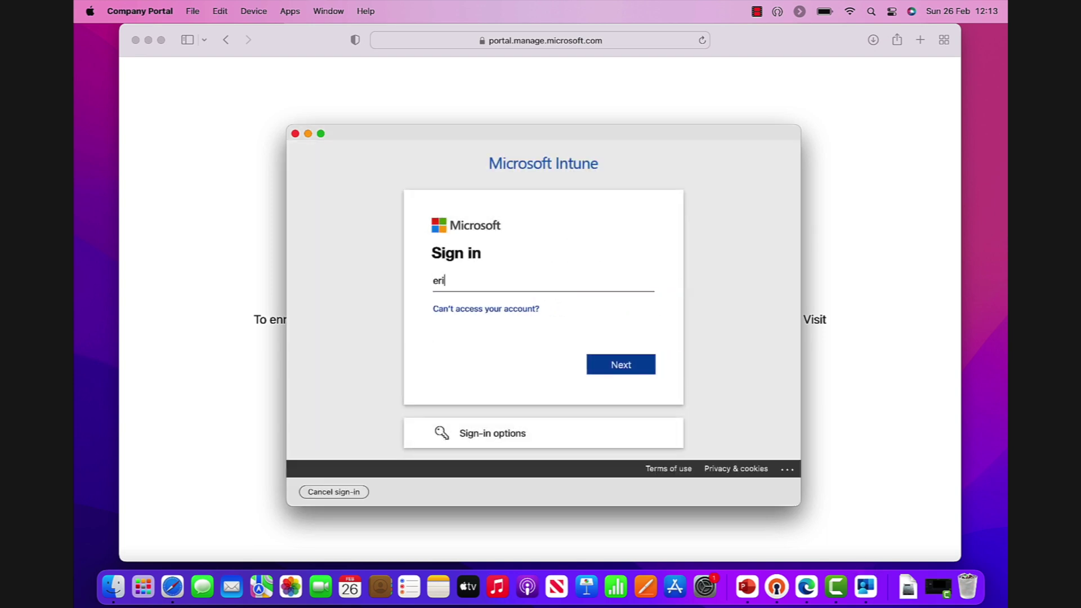
key("Return")
key("super+v")
key("Return")
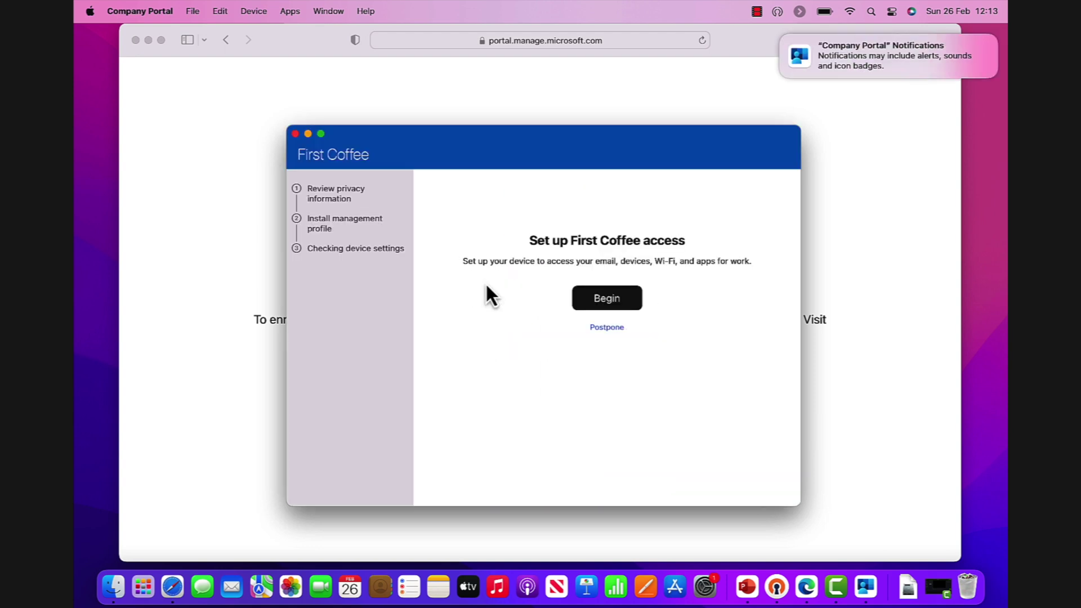
- Begin First Coffee access setup, accept the privacy page, and download the management profile
left_click(634, 303)
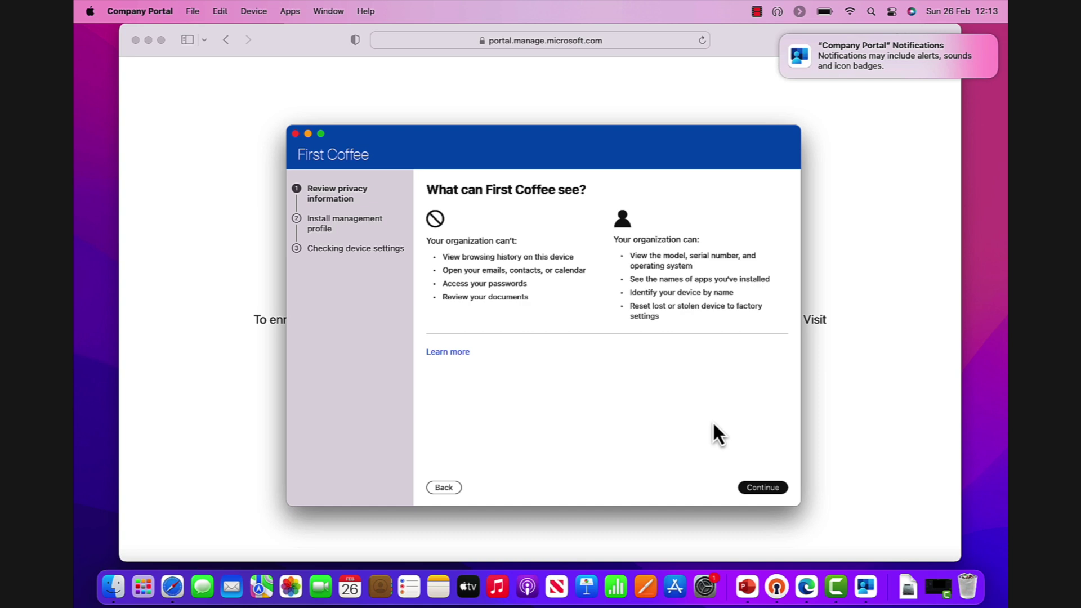
left_click(763, 487)
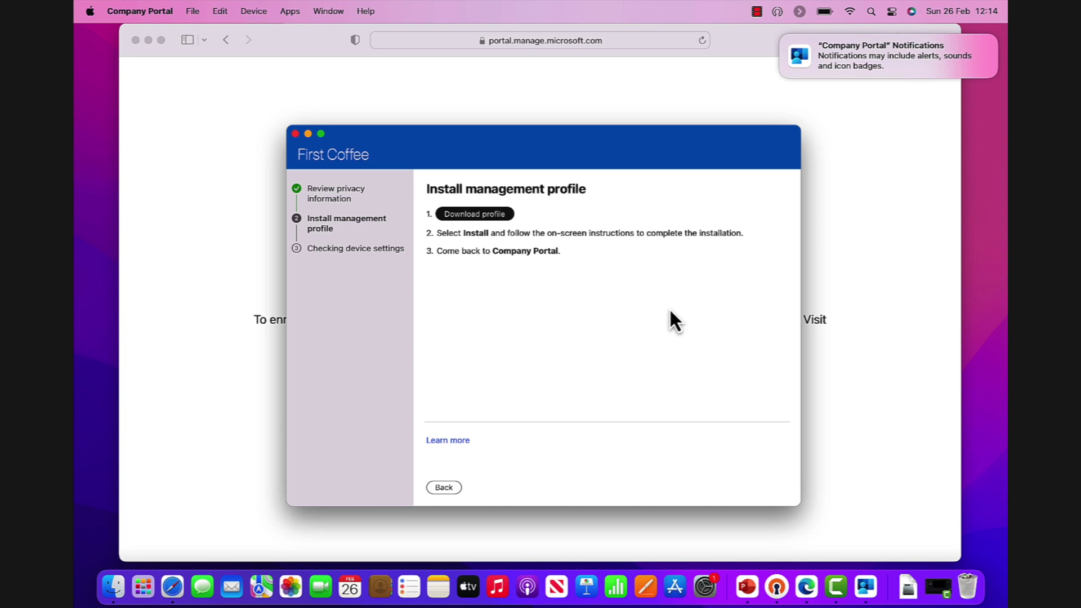
left_click(505, 216)
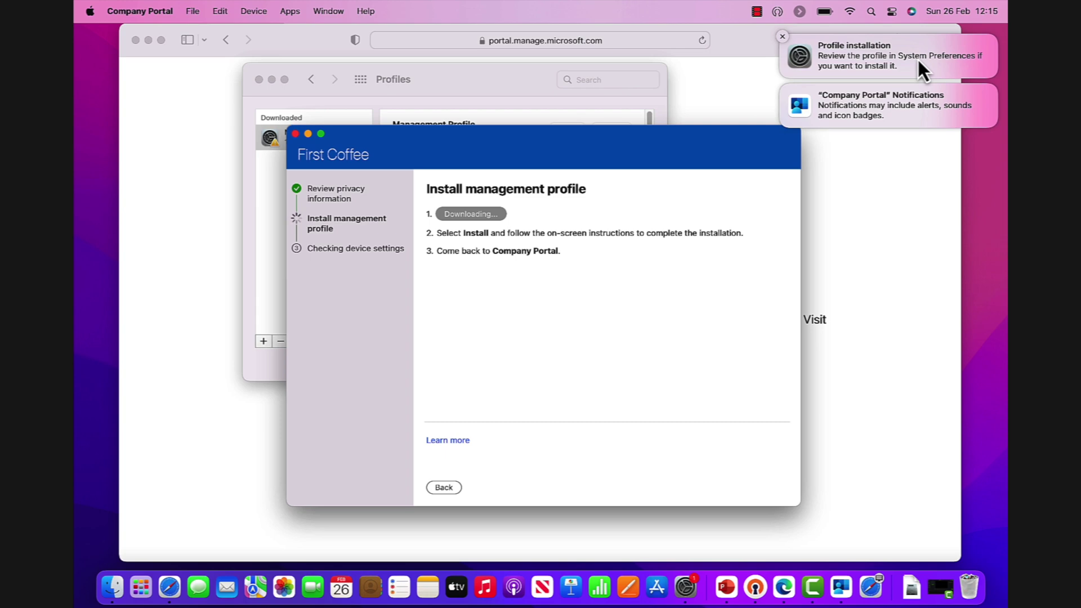
- Install the First Coffee Management Profile, authorizing it with the account password to enrol the Mac
left_click(488, 84)
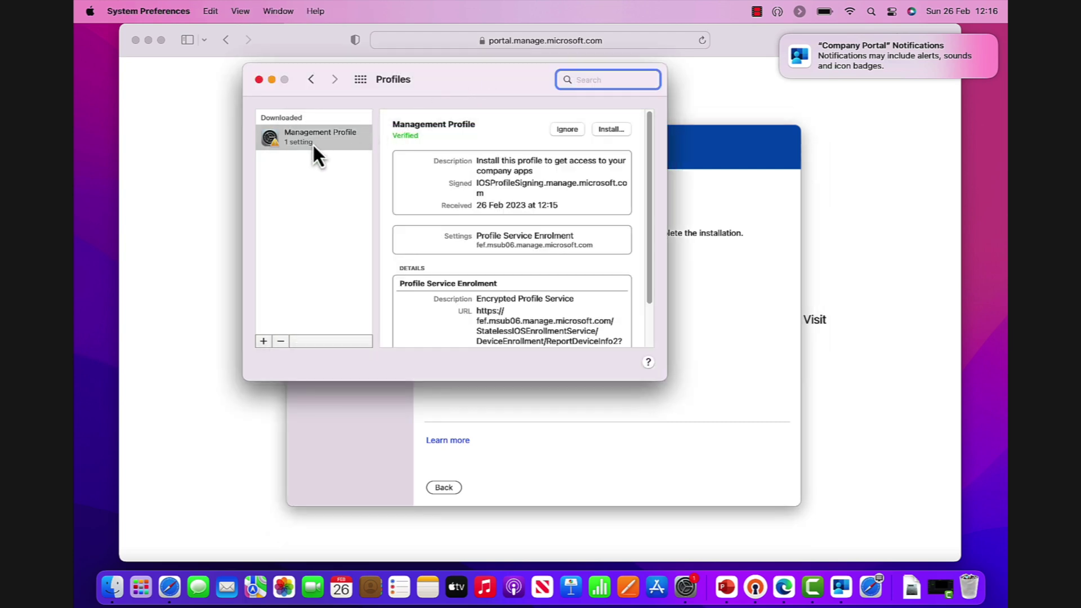
left_click(614, 133)
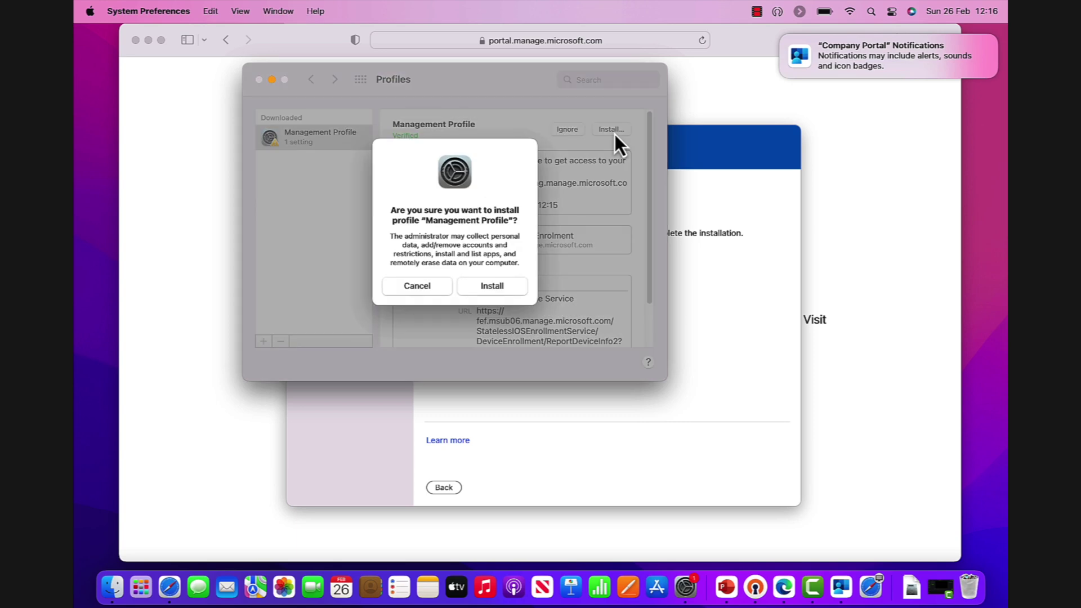
left_click(501, 288)
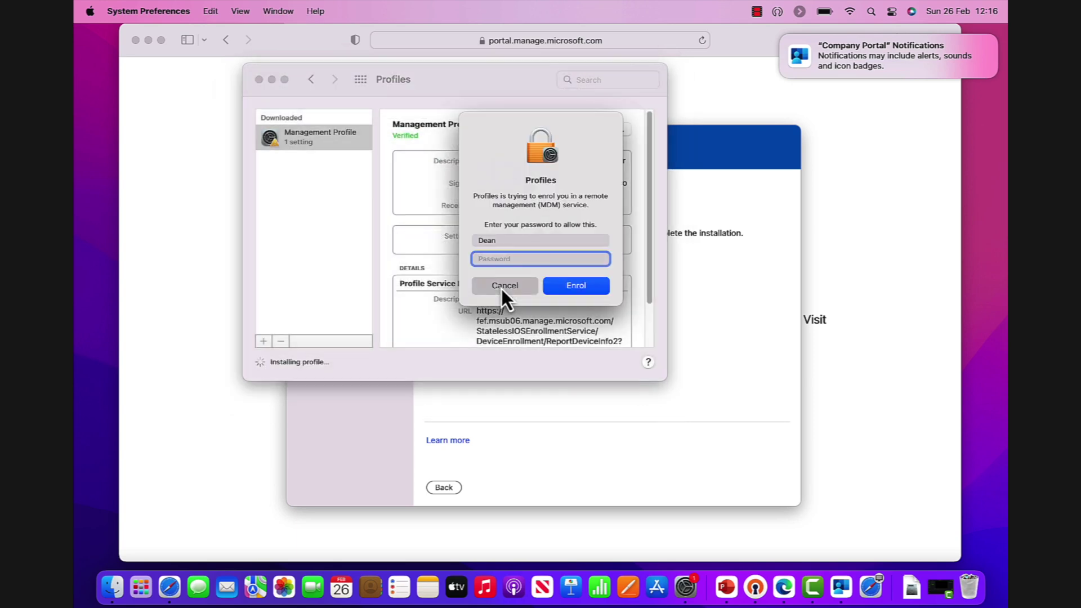
type("•••••••")
key("Return")
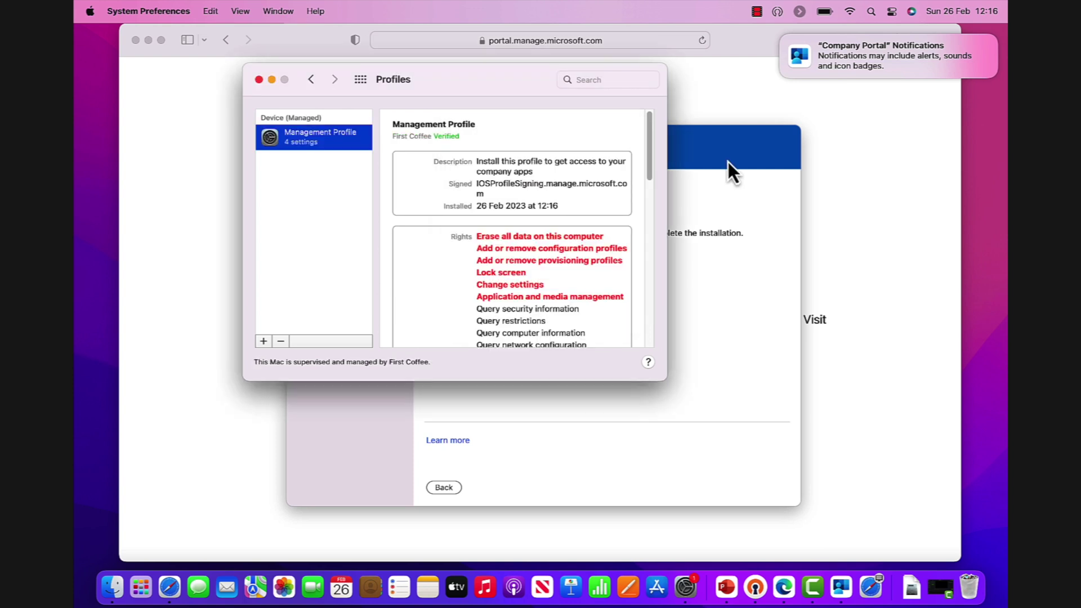
left_click(728, 161)
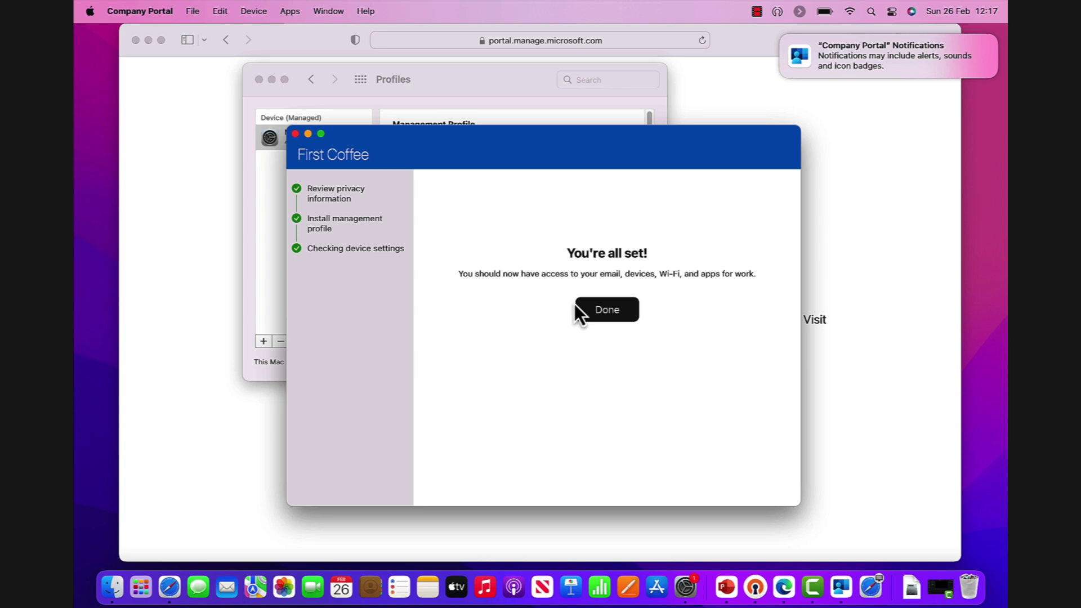
- Finish Company Portal setup, check the Mac is compliant, and close Company Portal
left_click(606, 313)
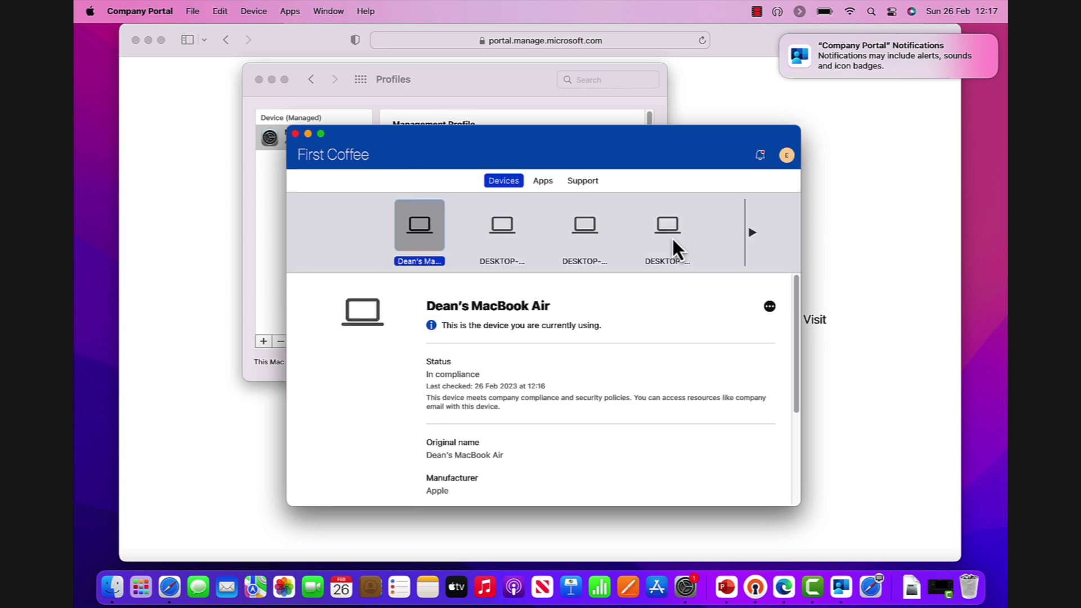
left_click(296, 134)
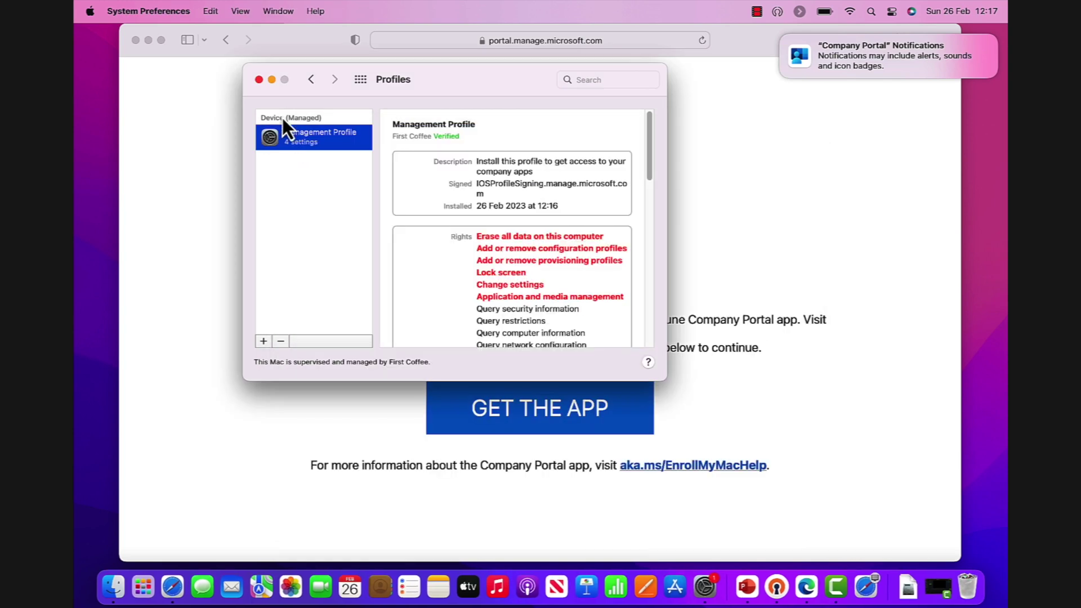
- Close System Preferences, browse to portal.office.com, and sign in using the MS-Organization-Access certificate
left_click(259, 79)
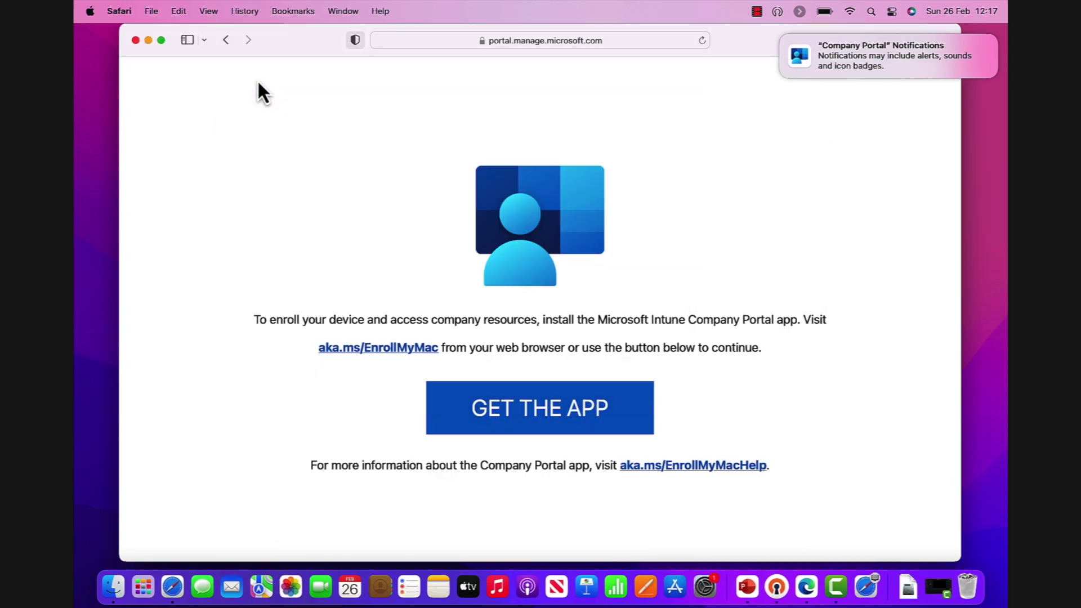
left_click(510, 41)
type("portal.")
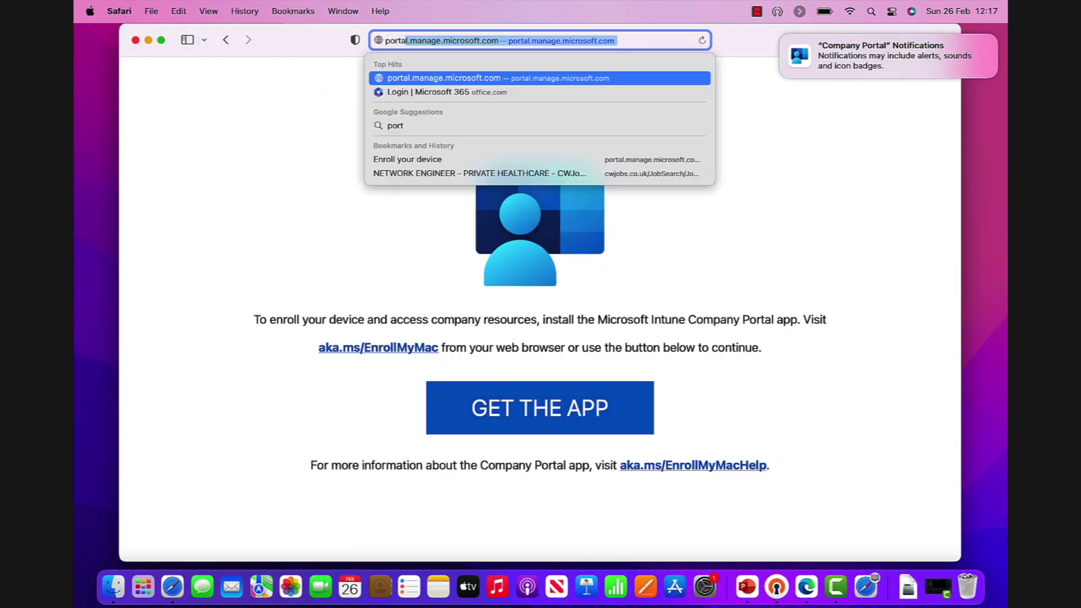
type("office.com")
key("Return")
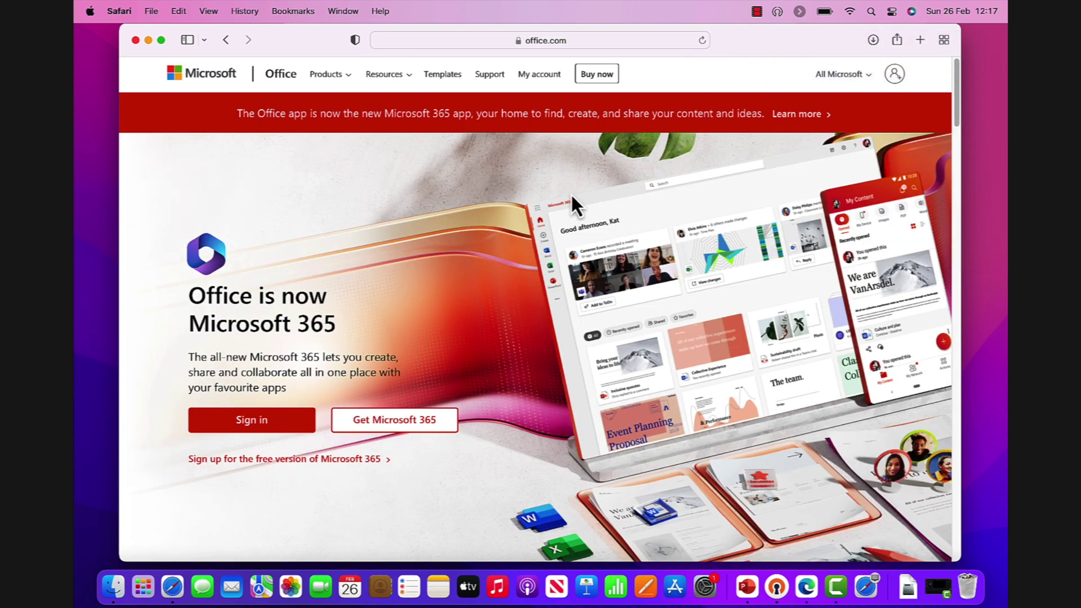
left_click(257, 425)
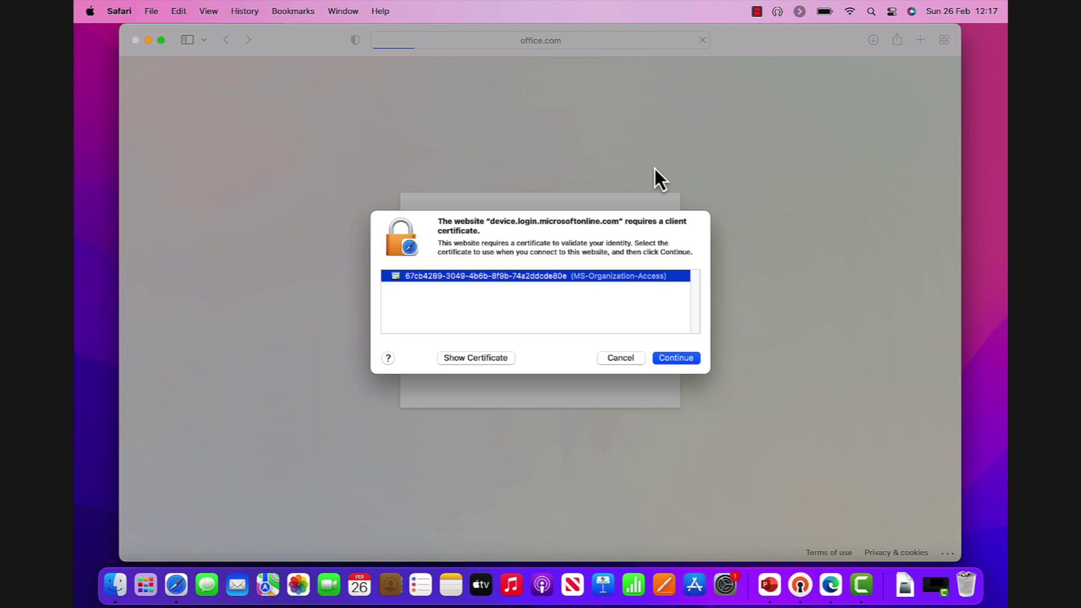
left_click(690, 363)
- Paste the keychain password to allow use of the organization access certificate
key("super+v")
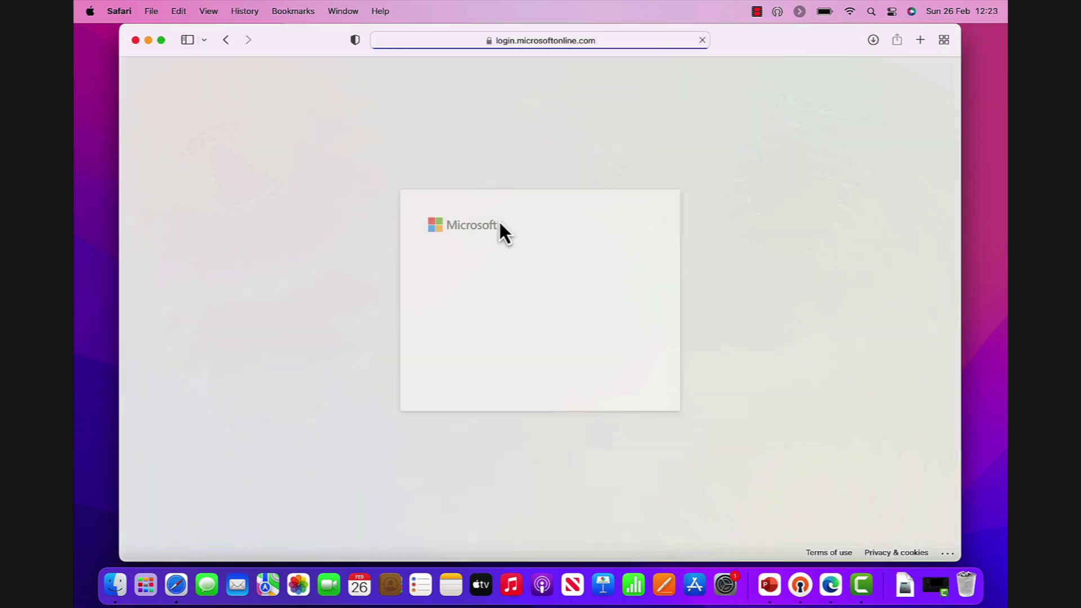